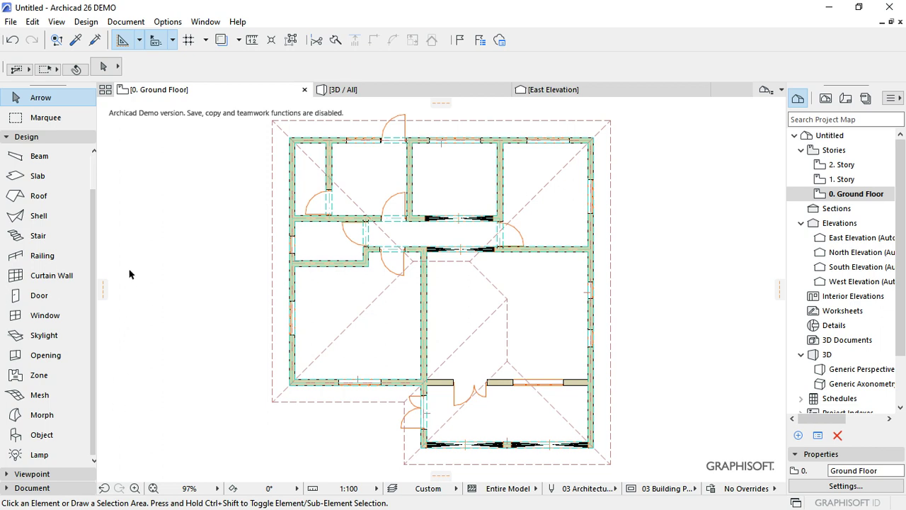
# Select the Text tool from the Toolbox's Document group.
pyautogui.click(52, 487)
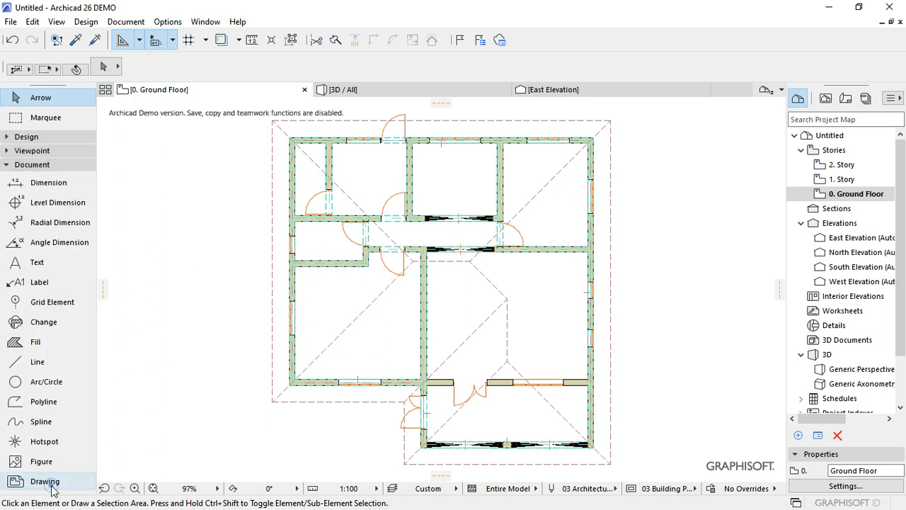
pyautogui.click(43, 264)
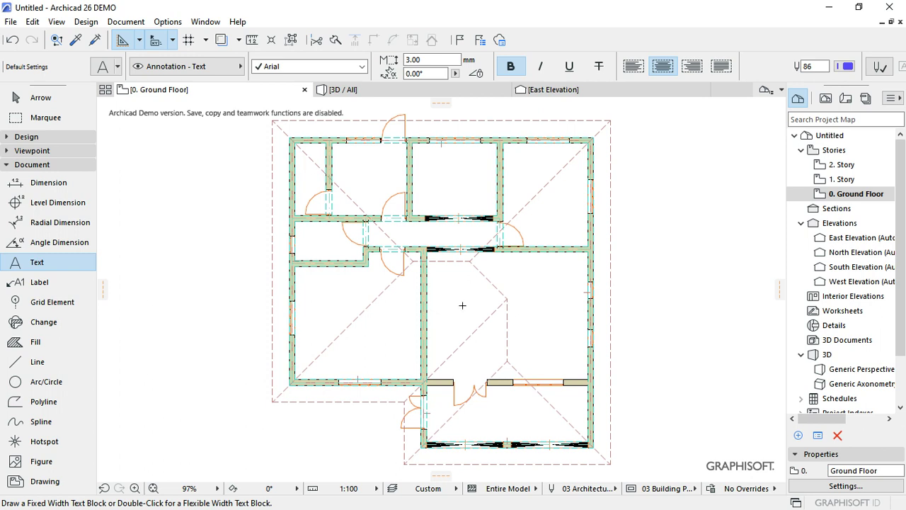
# Label the central-right room 'Sunken Lounge' and type 'Bedroom' in the top-right room.
pyautogui.click(462, 305)
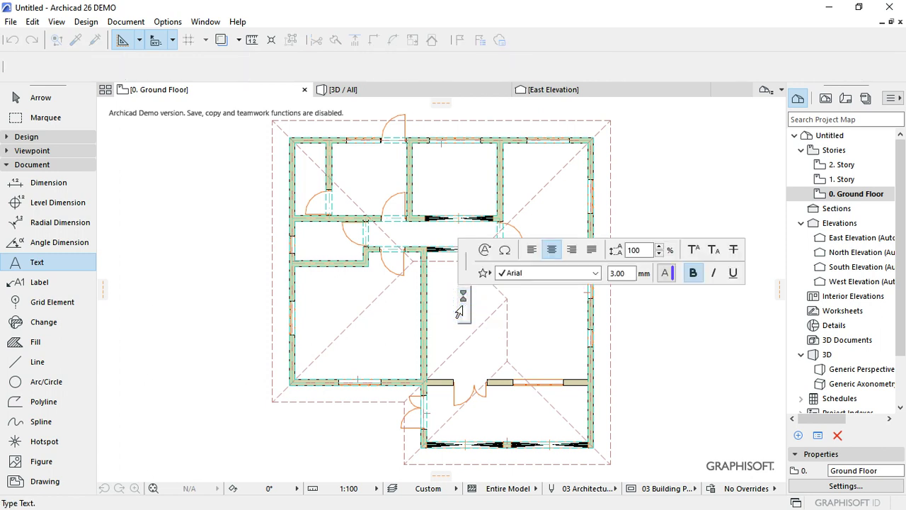
pyautogui.write('Sun')
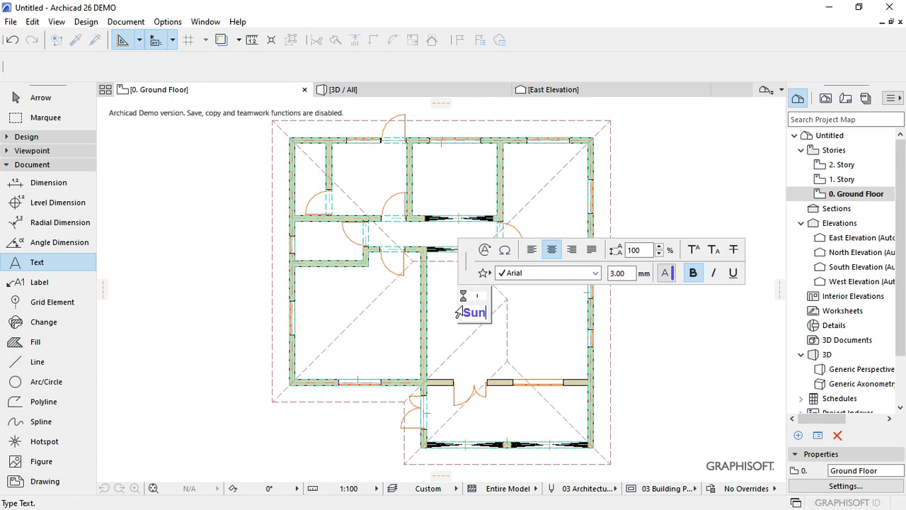
pyautogui.write('ke')
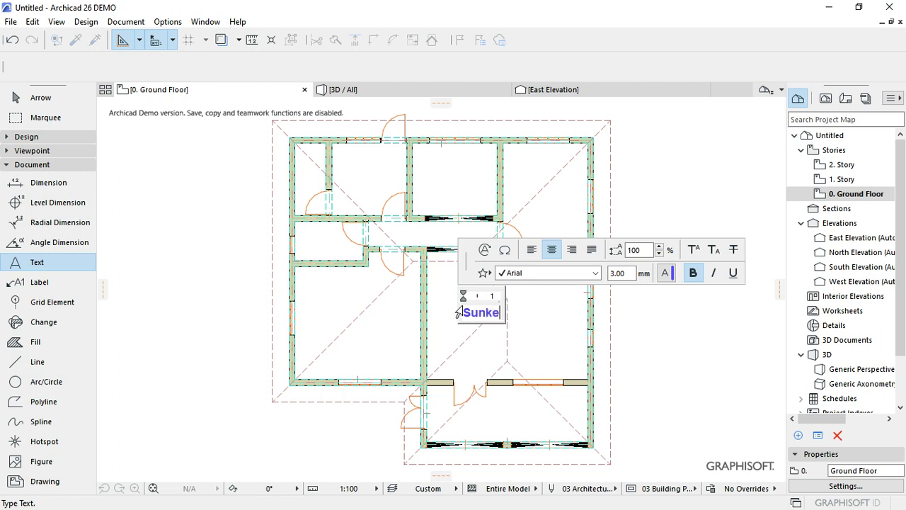
pyautogui.write('n Lo')
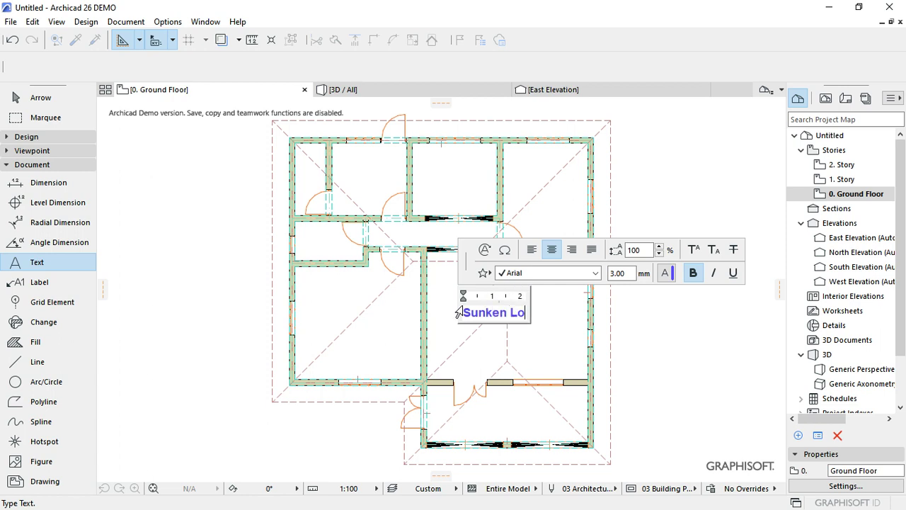
pyautogui.write('unge')
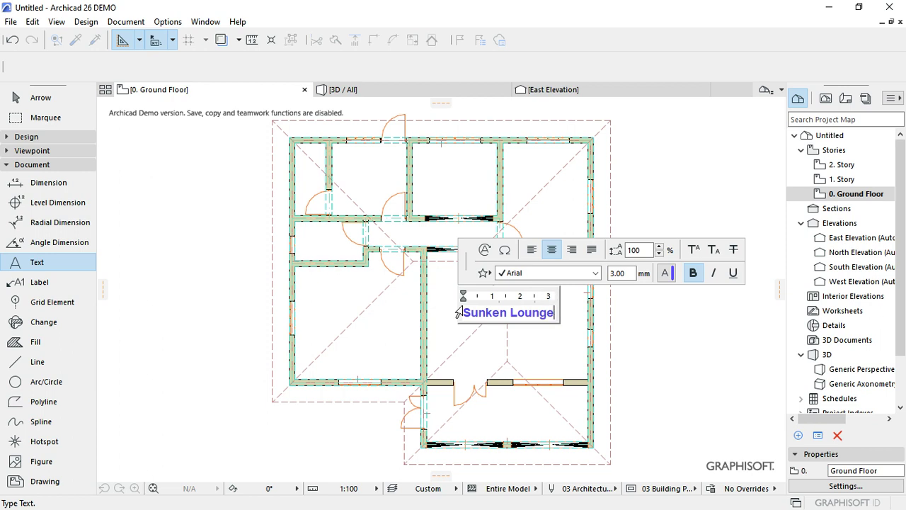
pyautogui.click(487, 339)
pyautogui.click(528, 198)
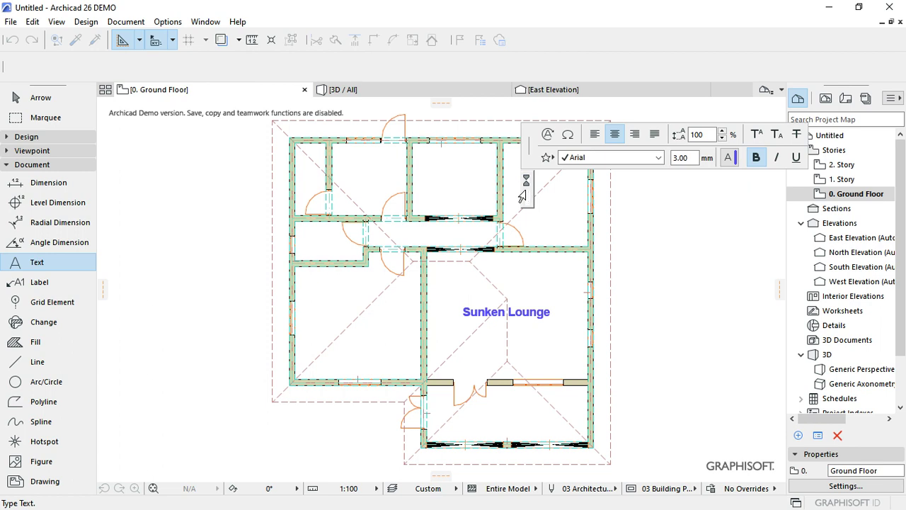
pyautogui.write('Bed')
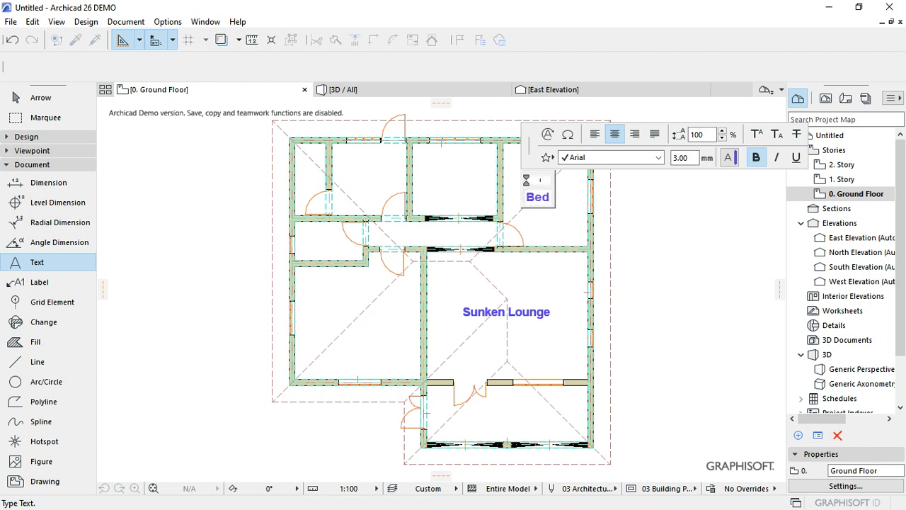
pyautogui.write('ro')
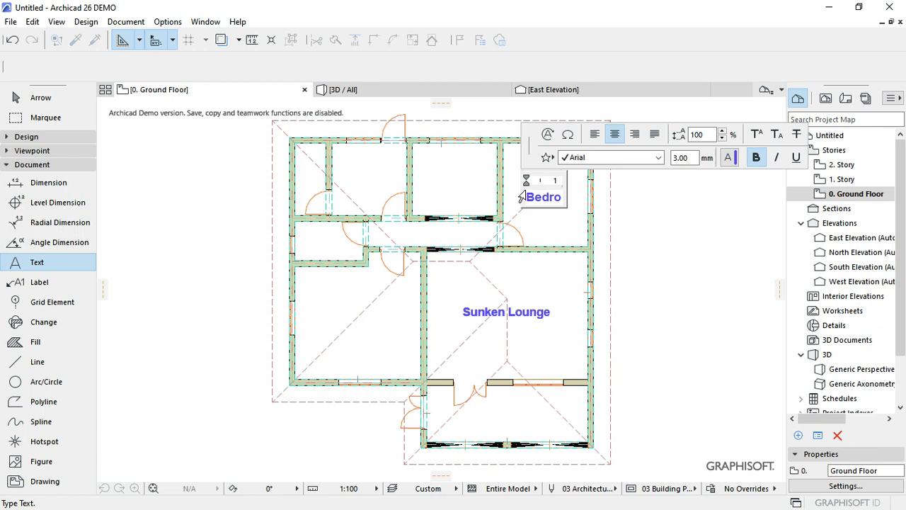
pyautogui.write('om')
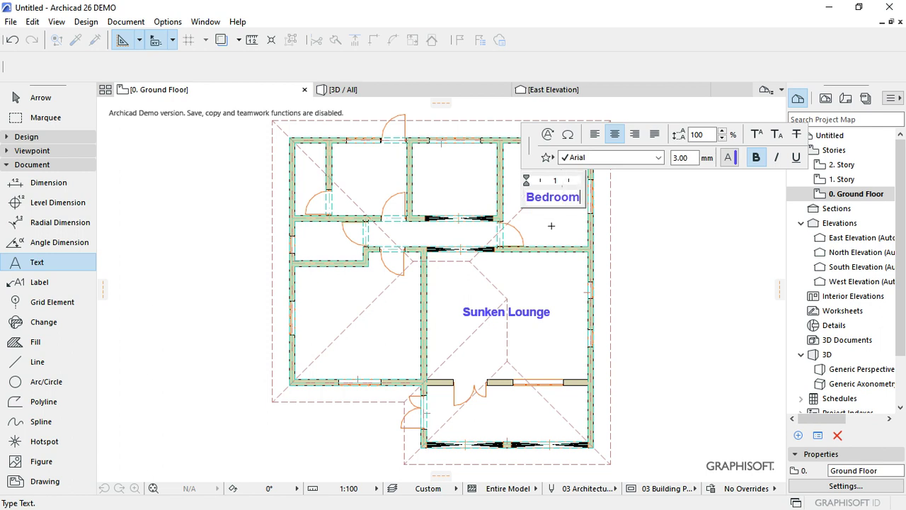
# Finish the Bedroom label, label the top-middle room 'Dining', and type 'Kitchen' top-left.
pyautogui.click(549, 228)
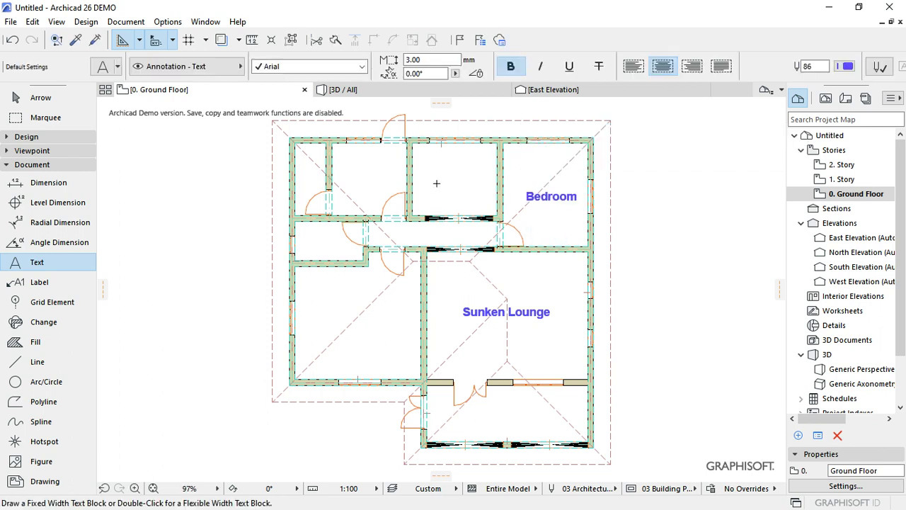
pyautogui.doubleClick(430, 187)
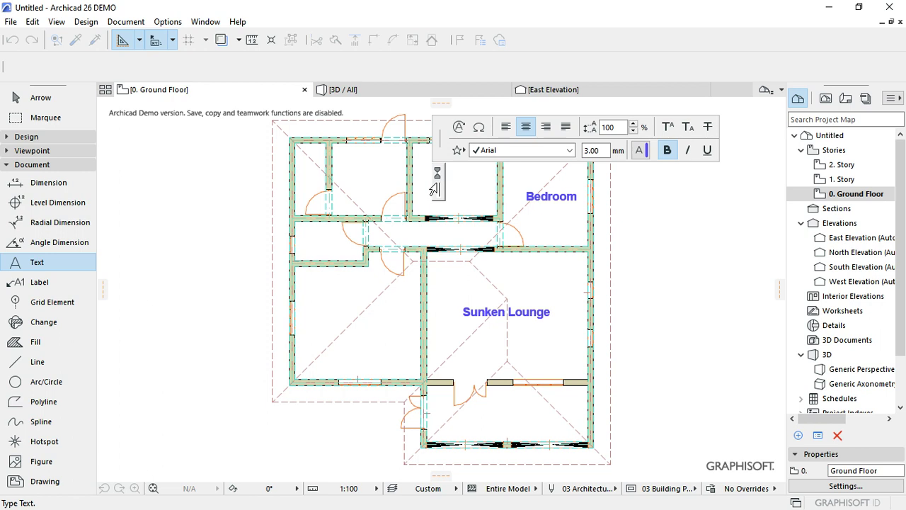
pyautogui.write('D')
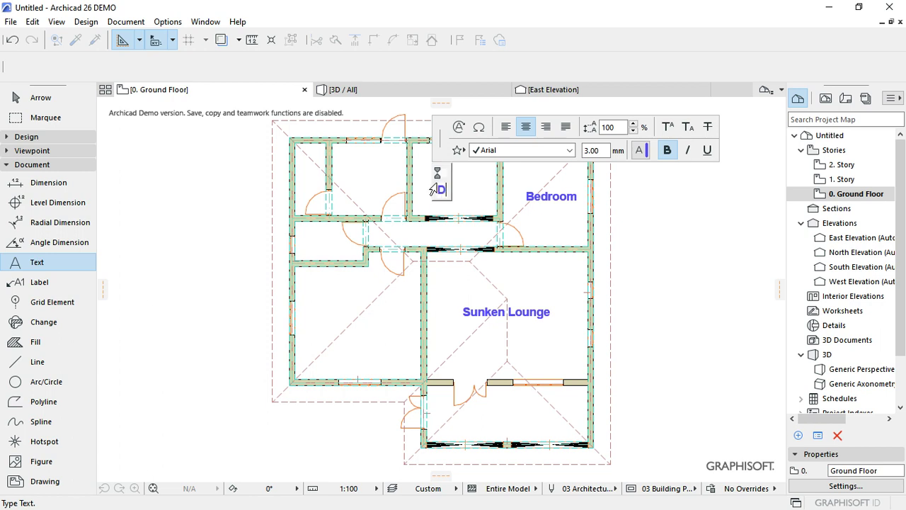
pyautogui.write('in')
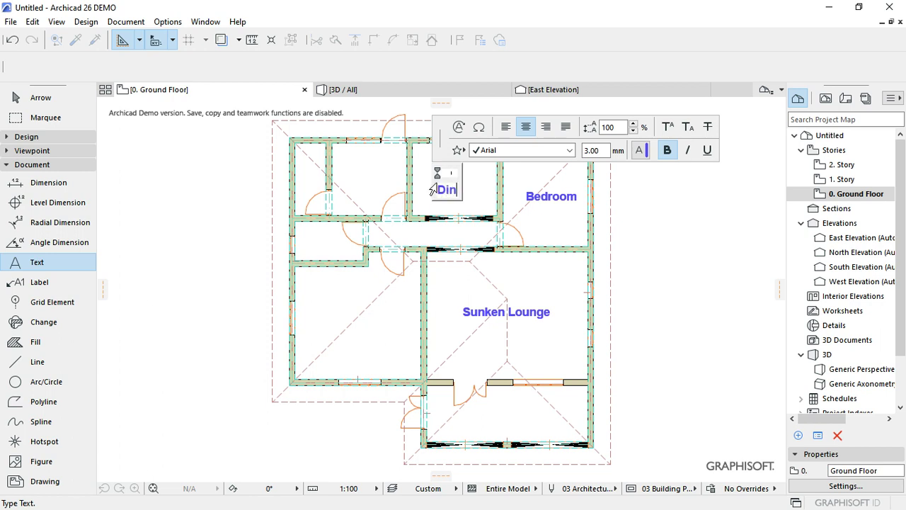
pyautogui.write('in')
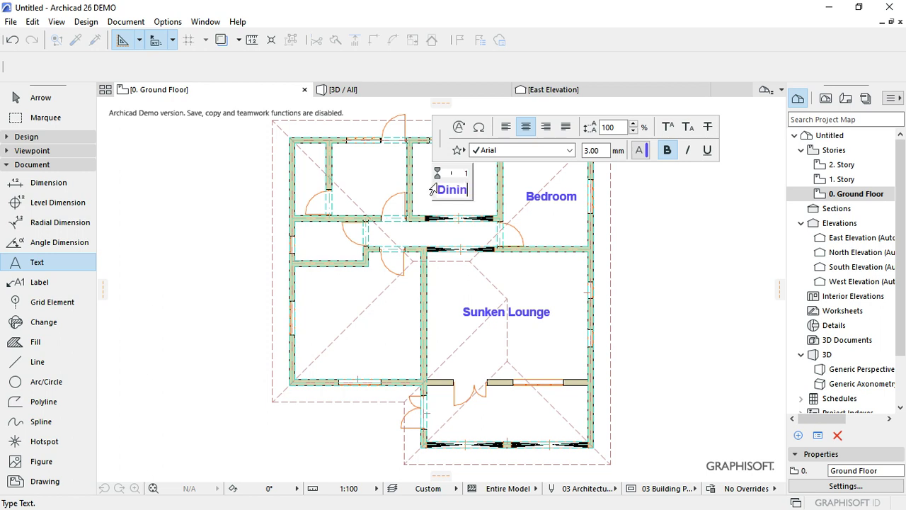
pyautogui.write('g')
pyautogui.press('Return')
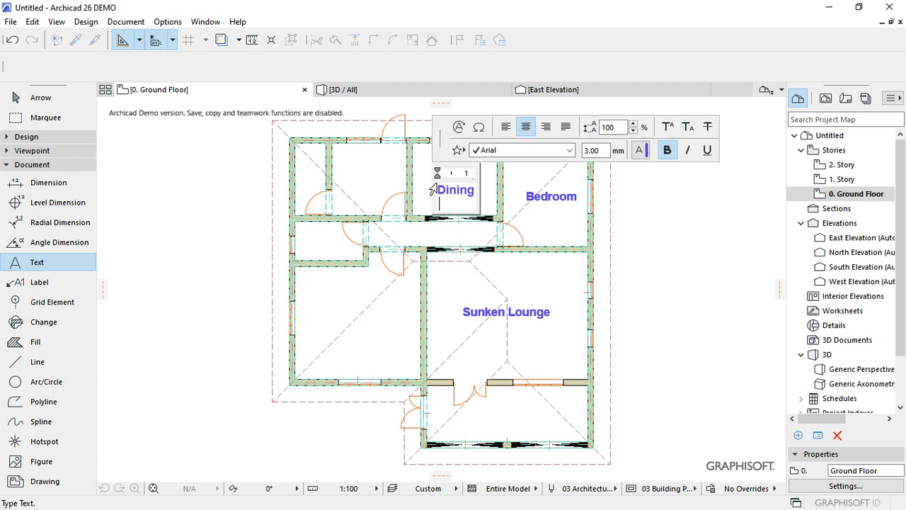
pyautogui.press('BackSpace')
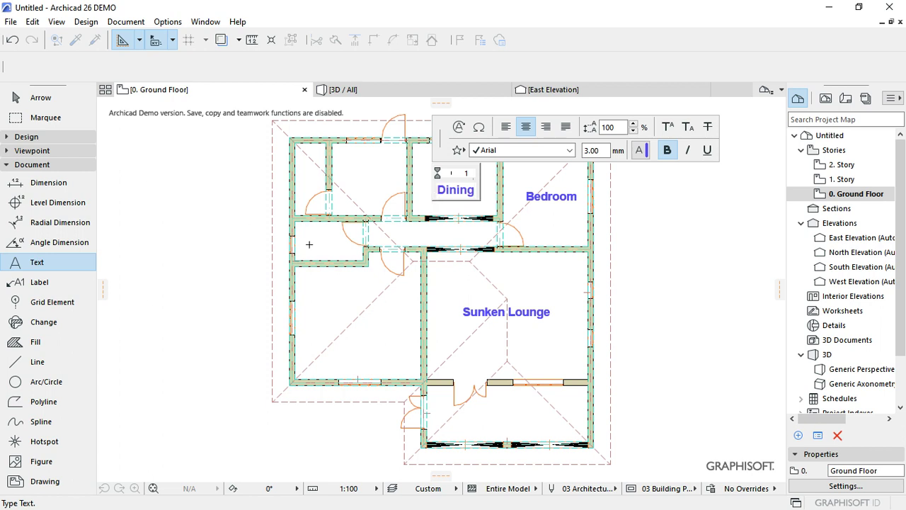
pyautogui.click(440, 235)
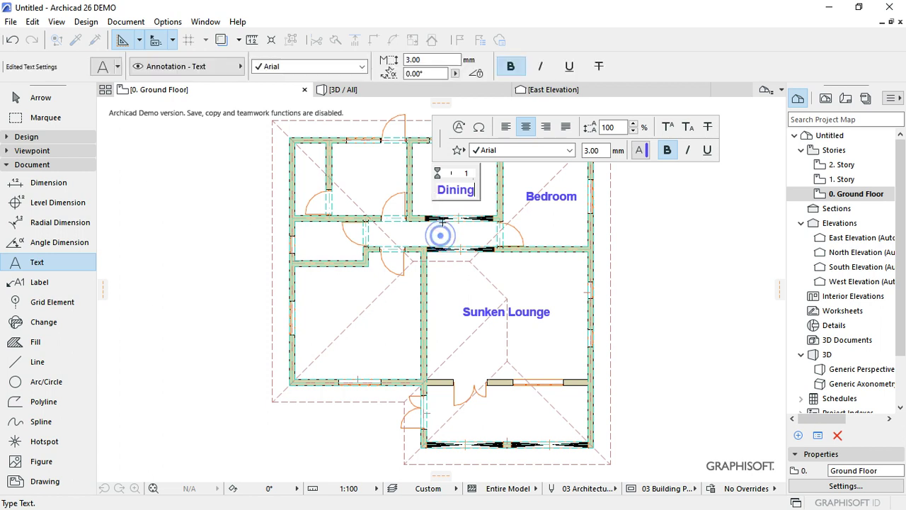
pyautogui.doubleClick(349, 182)
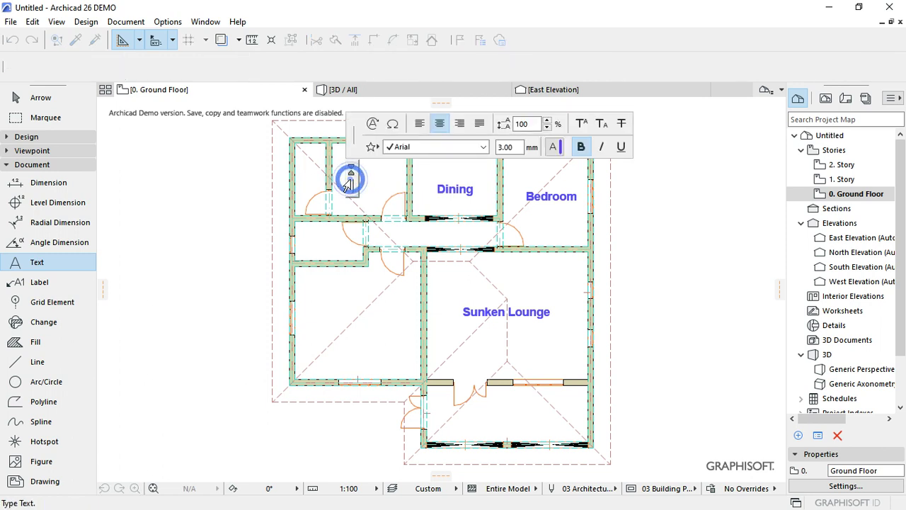
pyautogui.write('Ki')
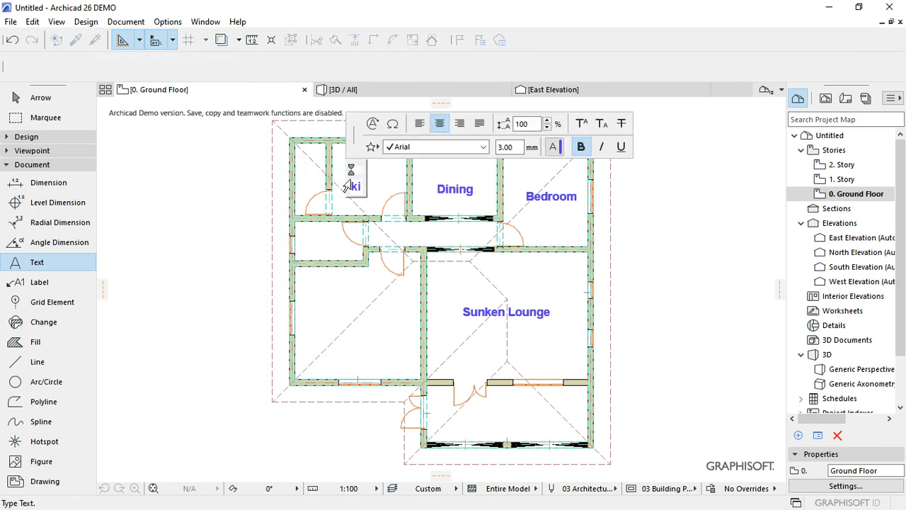
pyautogui.press('BackSpace')
pyautogui.press('BackSpace')
pyautogui.write('Kitchen')
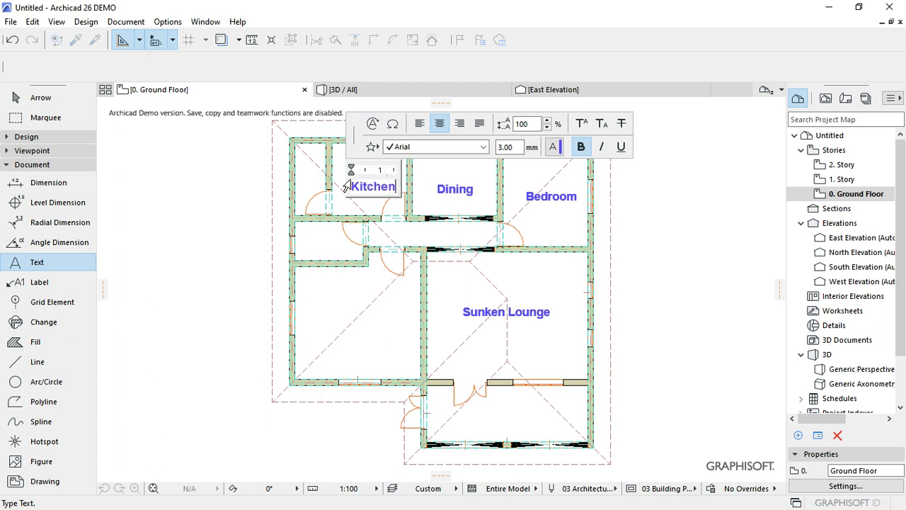
# Commit the Kitchen label and label the large lower-left room 'Master Bedroom'.
pyautogui.click(371, 204)
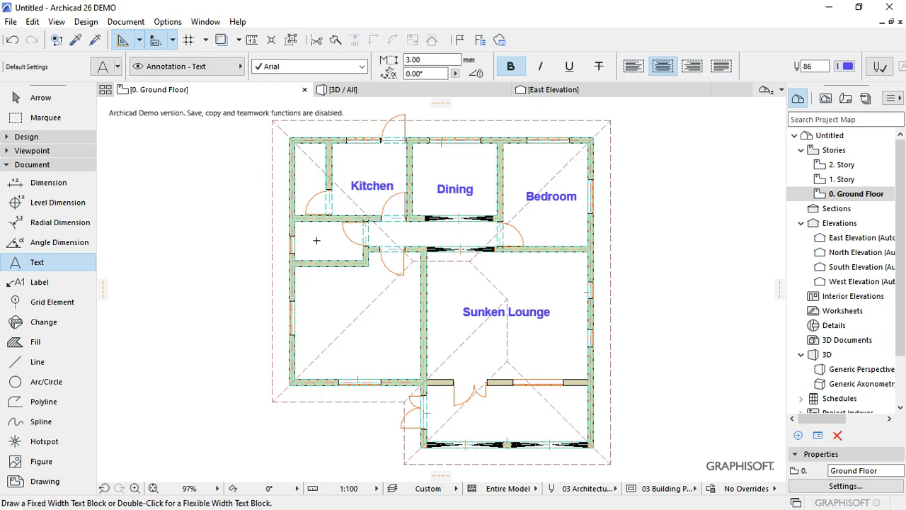
pyautogui.doubleClick(346, 312)
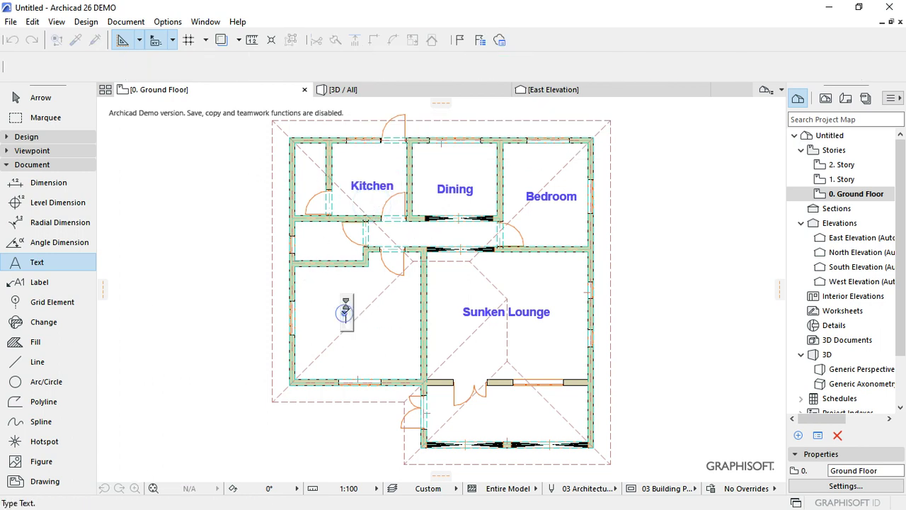
pyautogui.write('Den')
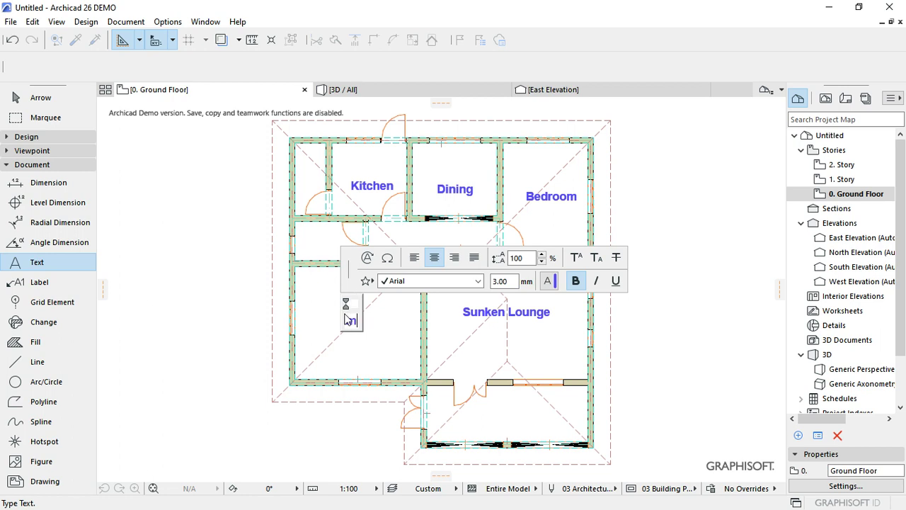
pyautogui.press('BackSpace')
pyautogui.press('BackSpace')
pyautogui.press('BackSpace')
pyautogui.write('Master')
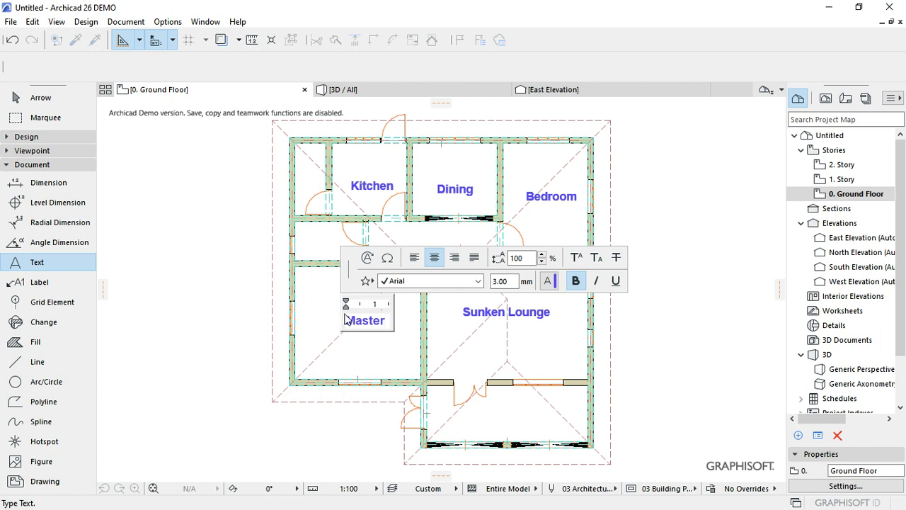
pyautogui.write(' Bedroo')
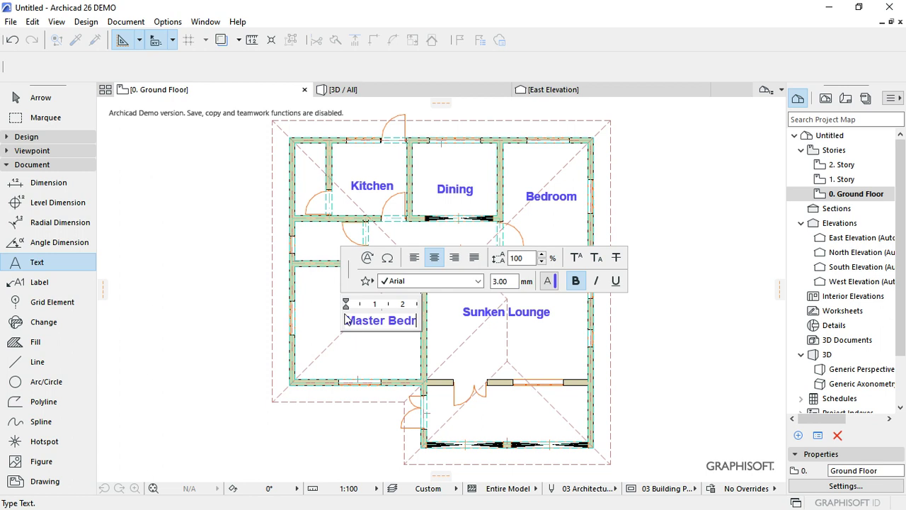
pyautogui.write('m')
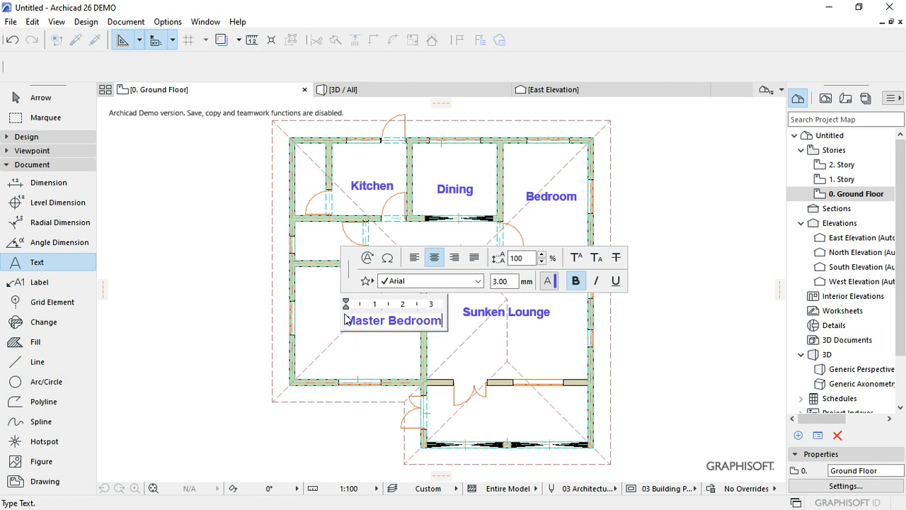
pyautogui.click(395, 338)
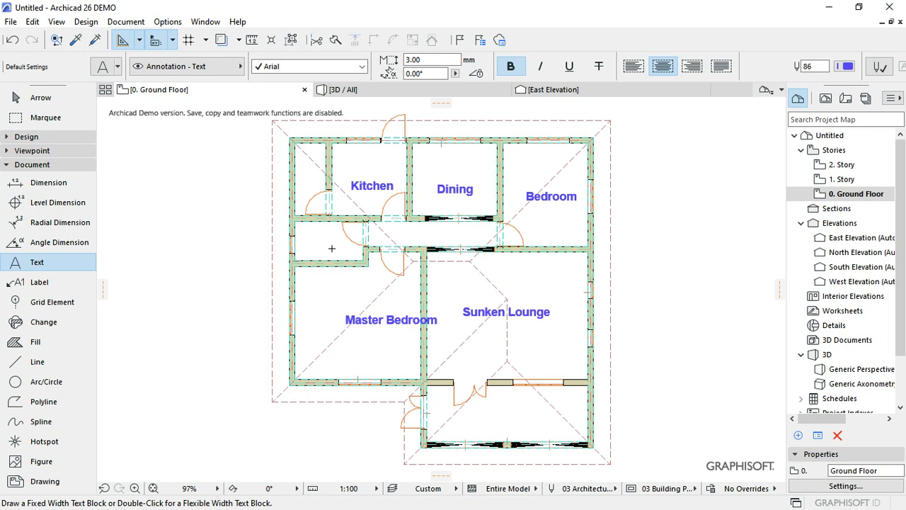
# Label the hallway 'Corridor' and type 'Pantry' in the room left of the Kitchen.
pyautogui.scroll(2, 331, 248)
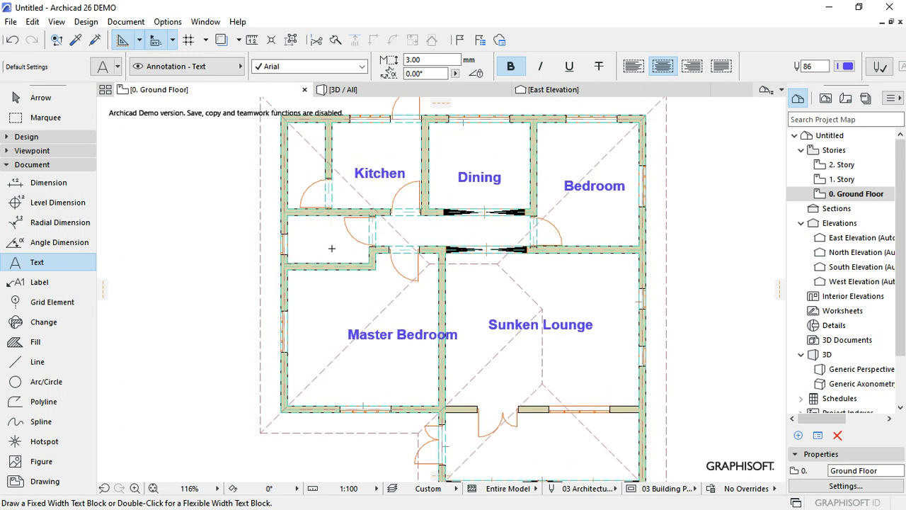
pyautogui.click(407, 230)
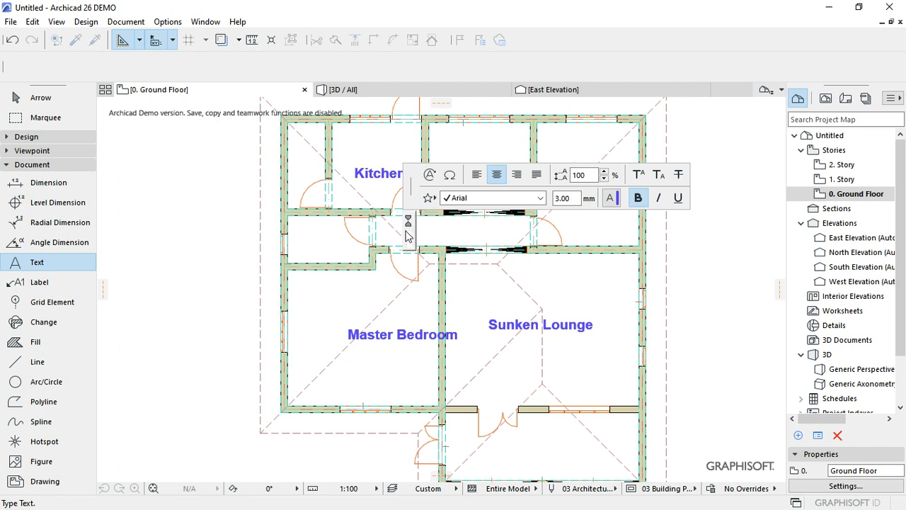
pyautogui.write('So')
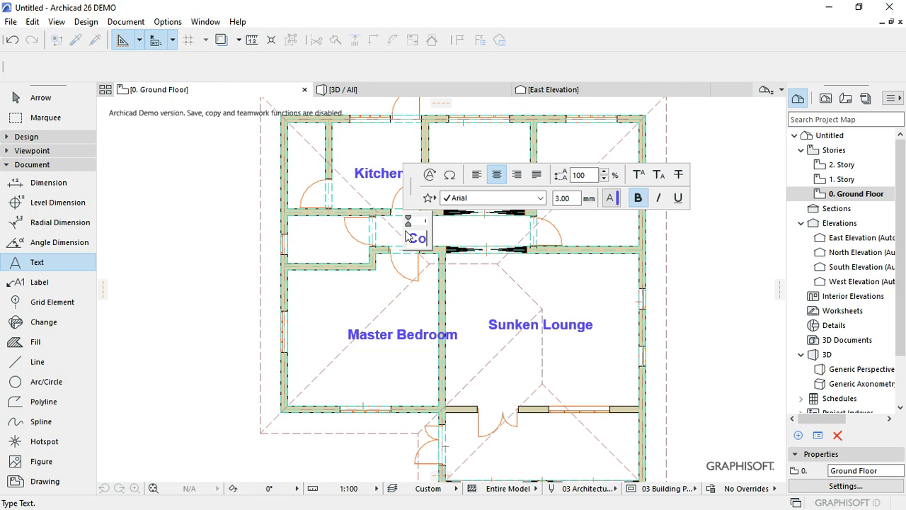
pyautogui.write('rri')
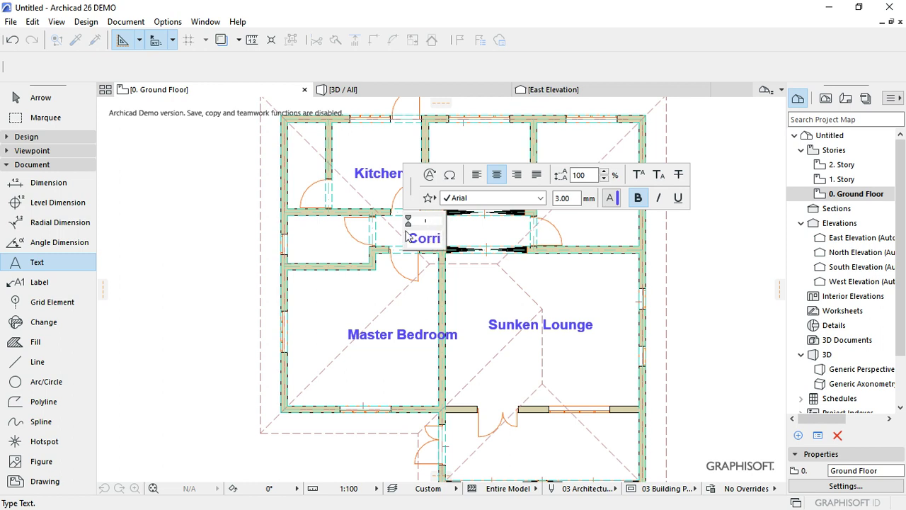
pyautogui.write('do')
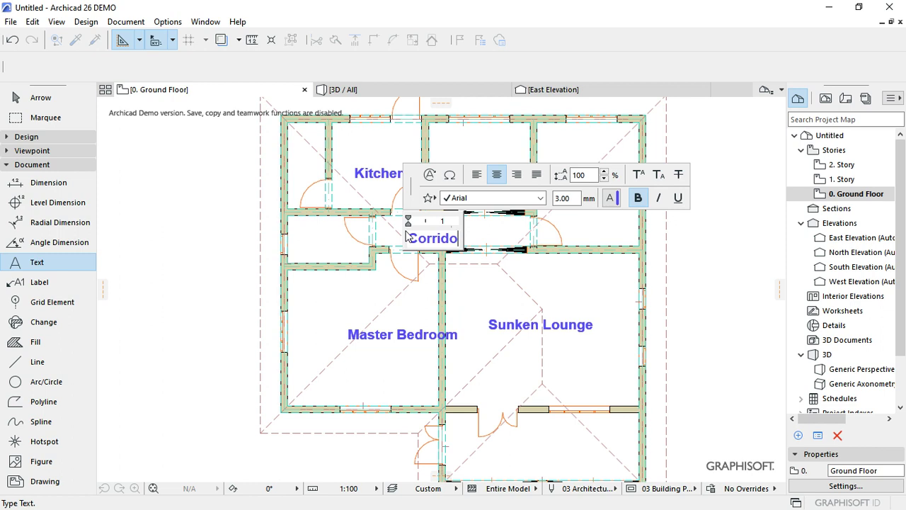
pyautogui.write('r')
pyautogui.click(460, 290)
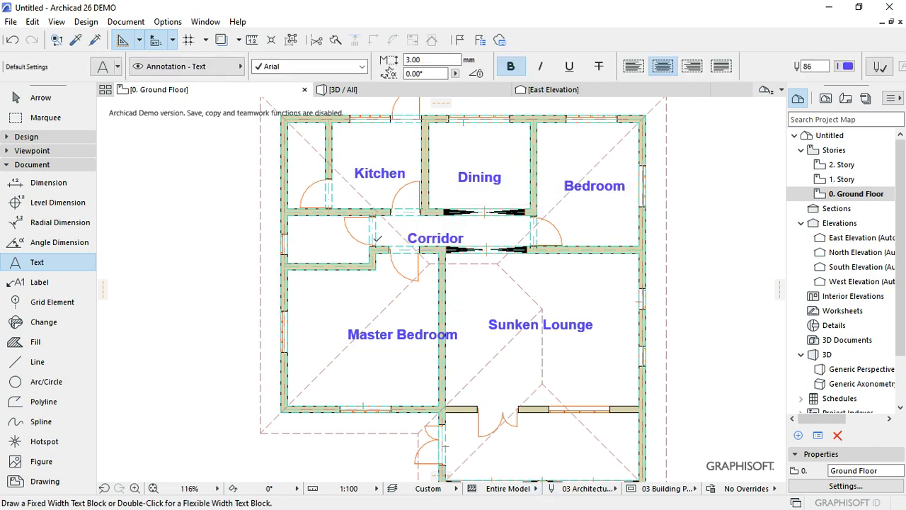
pyautogui.click(300, 166)
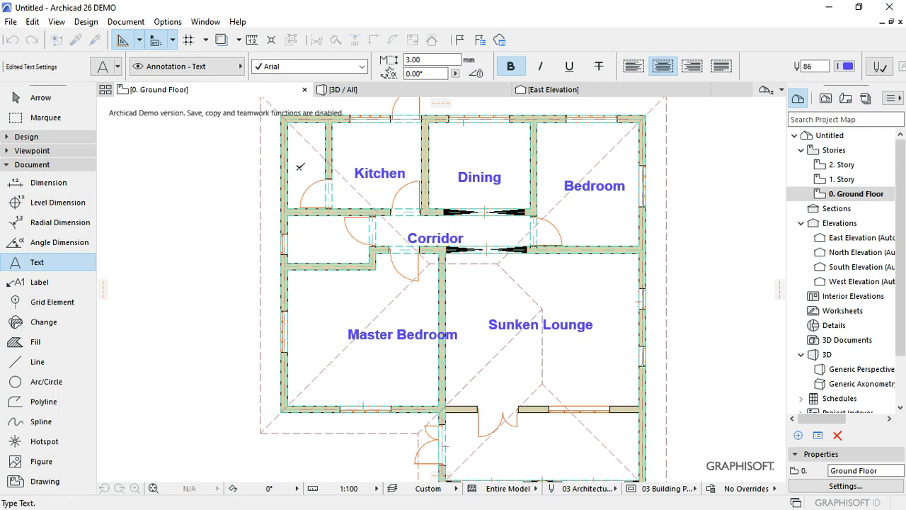
pyautogui.write('P')
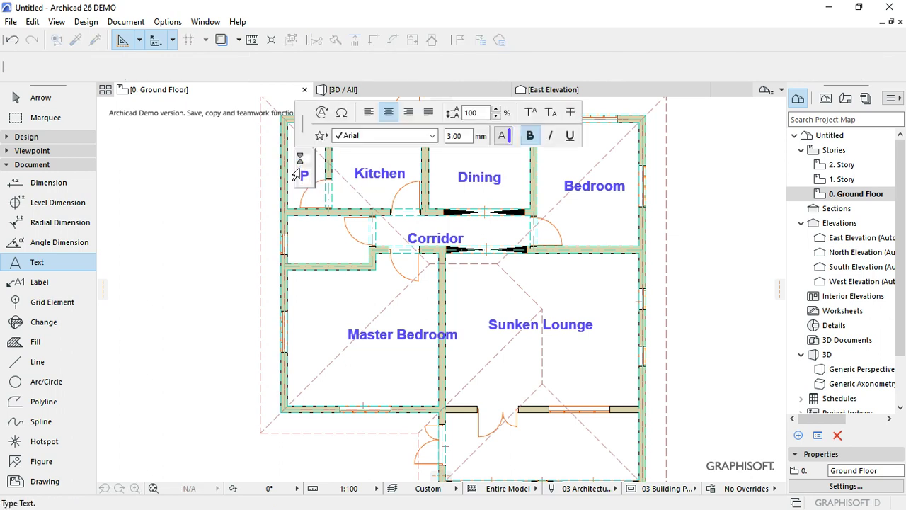
pyautogui.write('ant')
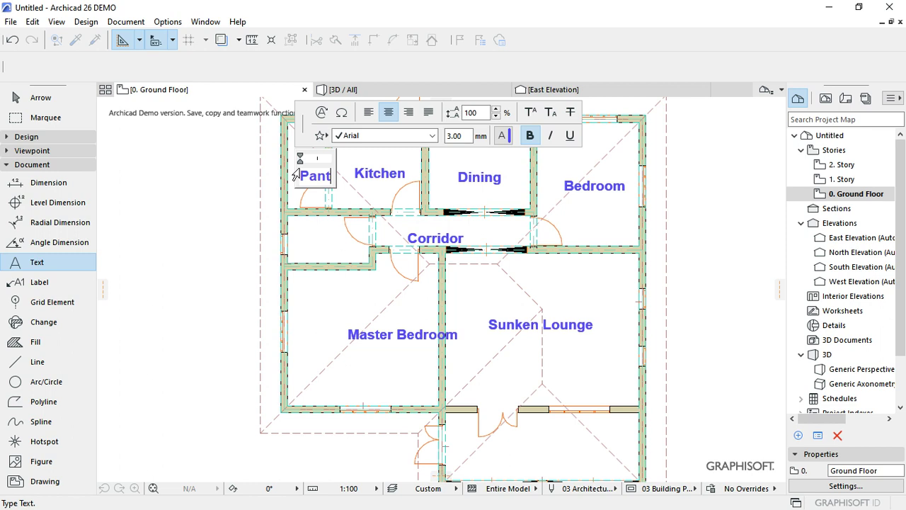
pyautogui.write('ry')
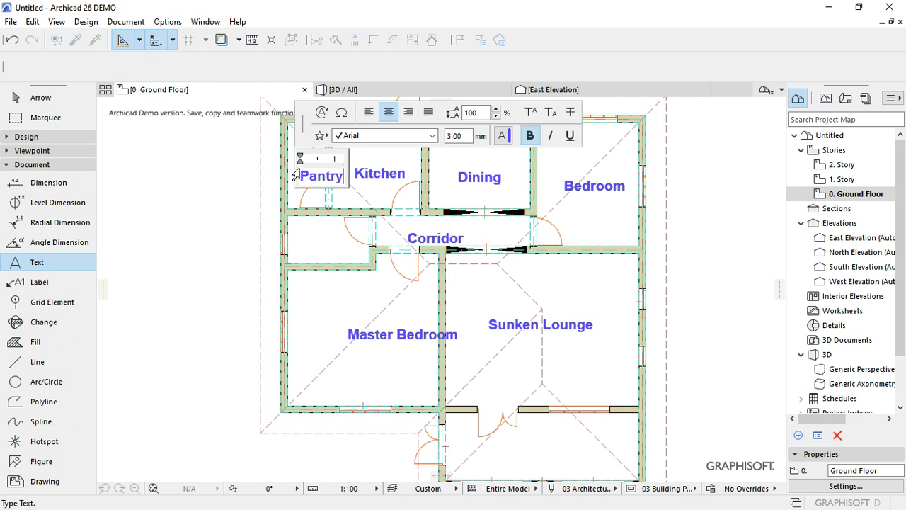
# Commit the Pantry label and add a 'Front Porch' label in the bottom room.
pyautogui.click(323, 209)
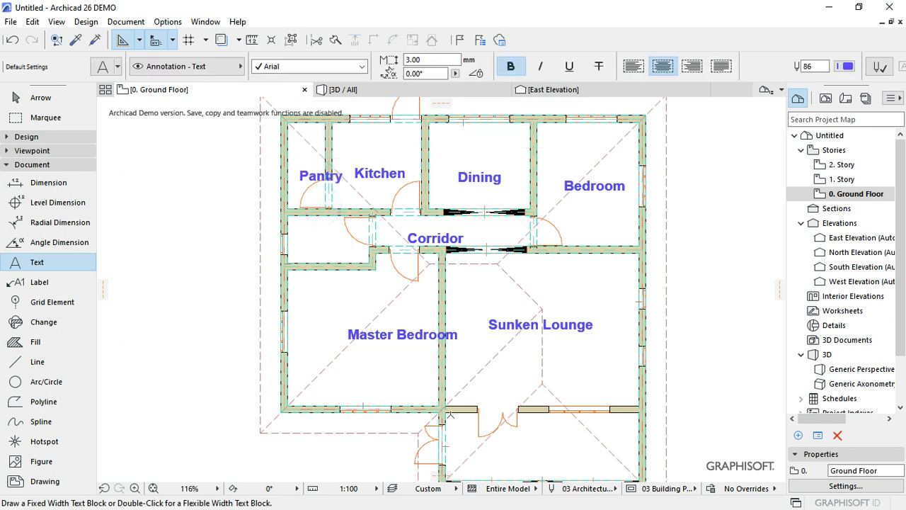
pyautogui.scroll(-1, 461, 392)
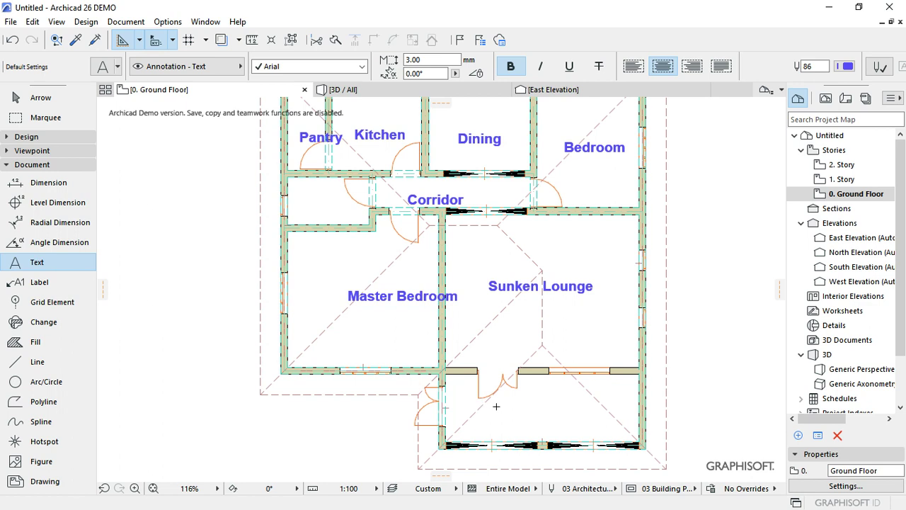
pyautogui.click(495, 407)
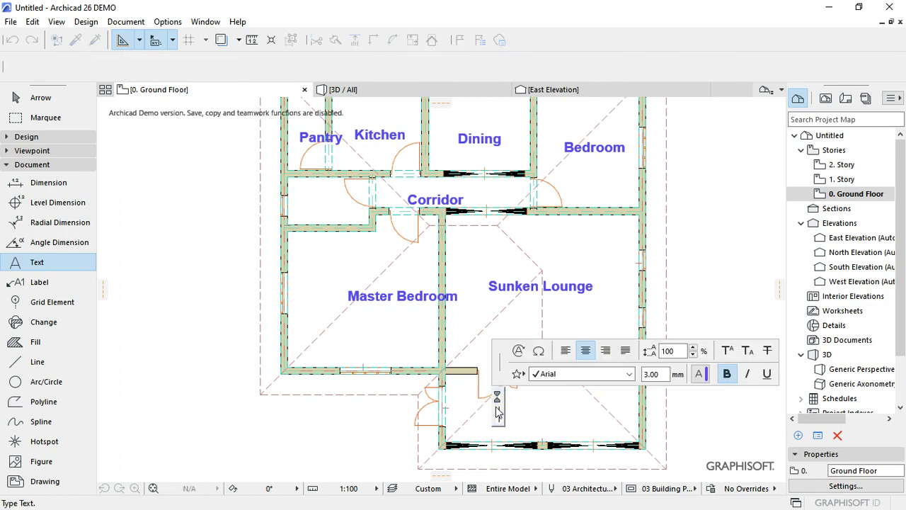
pyautogui.write('Fro')
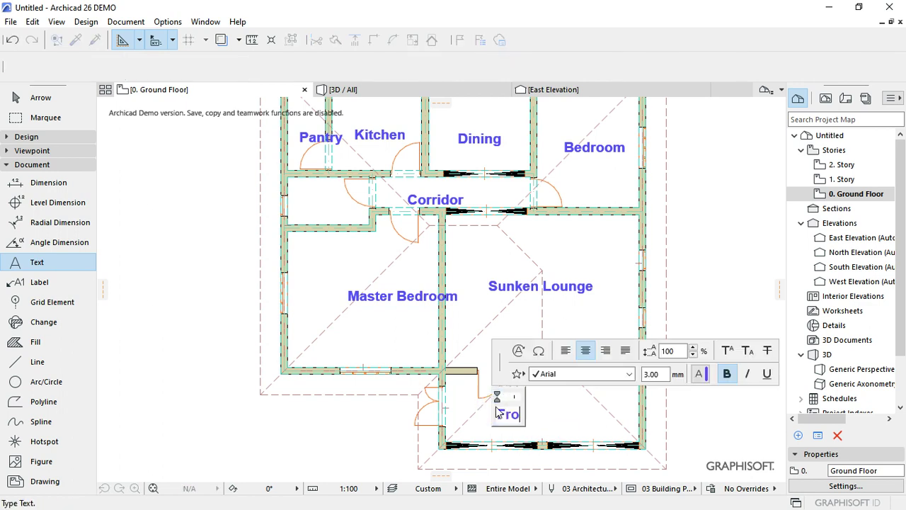
pyautogui.write('n')
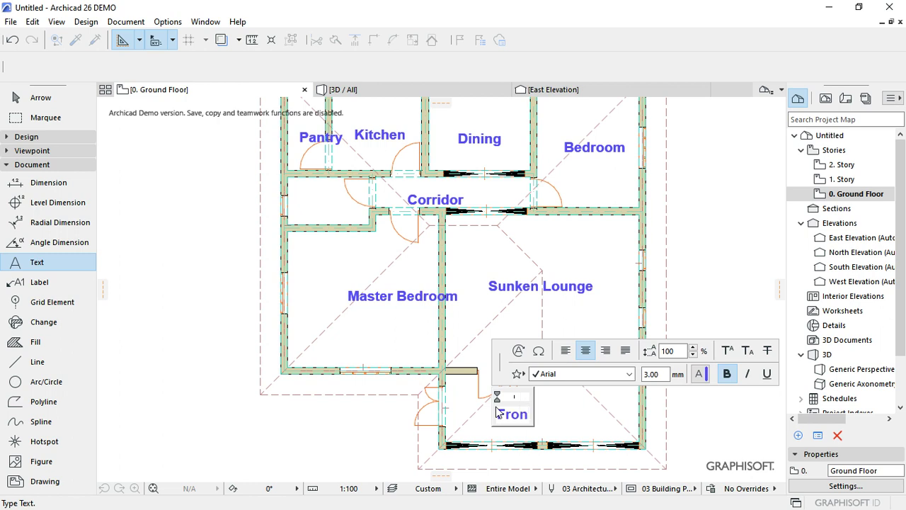
pyautogui.write('t ')
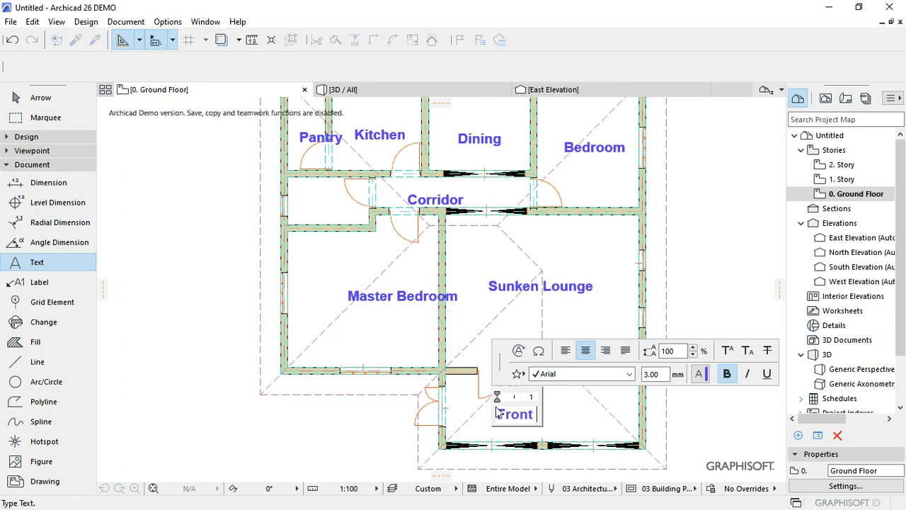
pyautogui.write('Po')
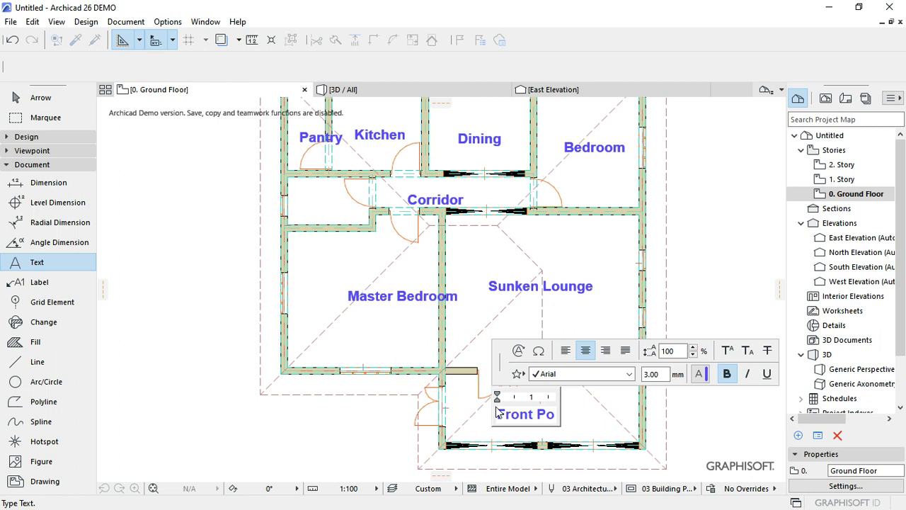
pyautogui.write('rch')
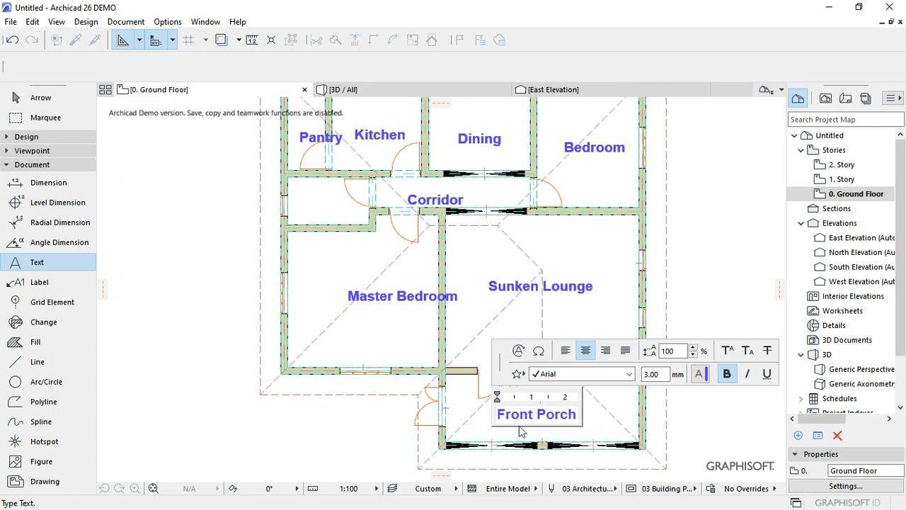
pyautogui.click(543, 438)
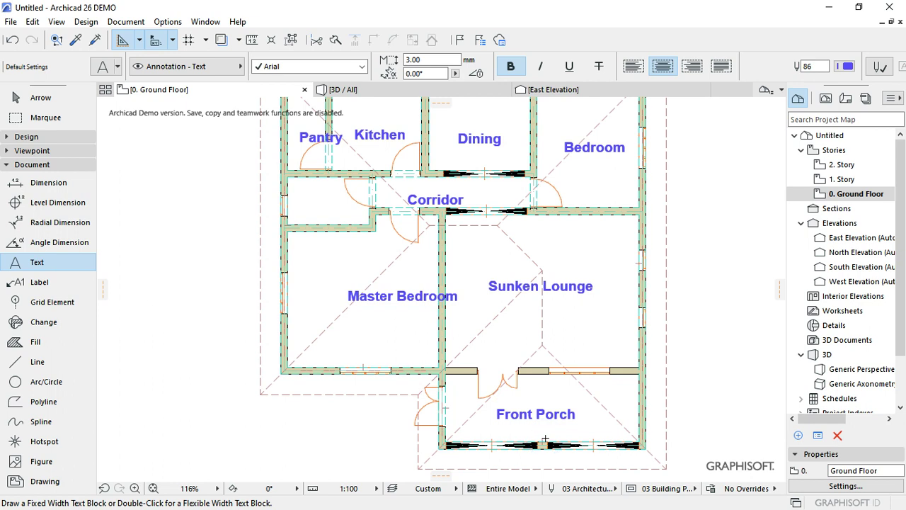
# Place a 'WC/SH' text block in the small room left of the Corridor.
pyautogui.click(309, 200)
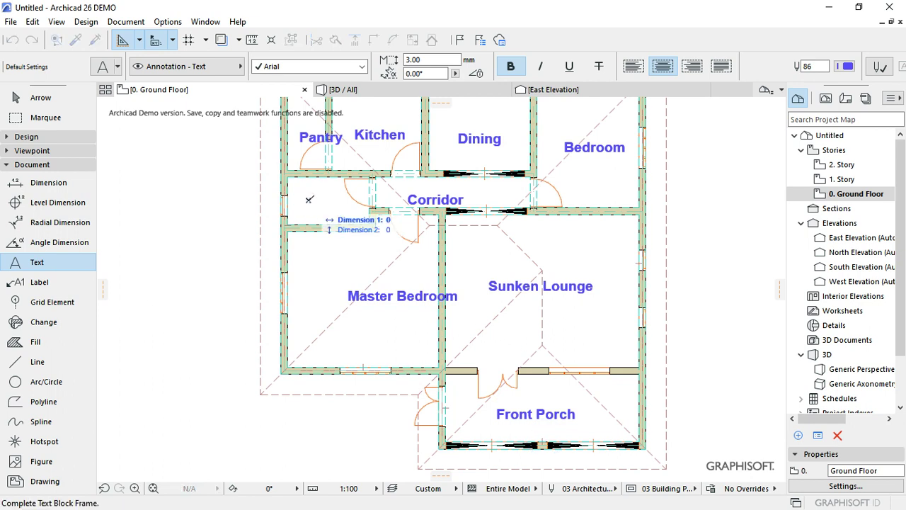
pyautogui.click(308, 200)
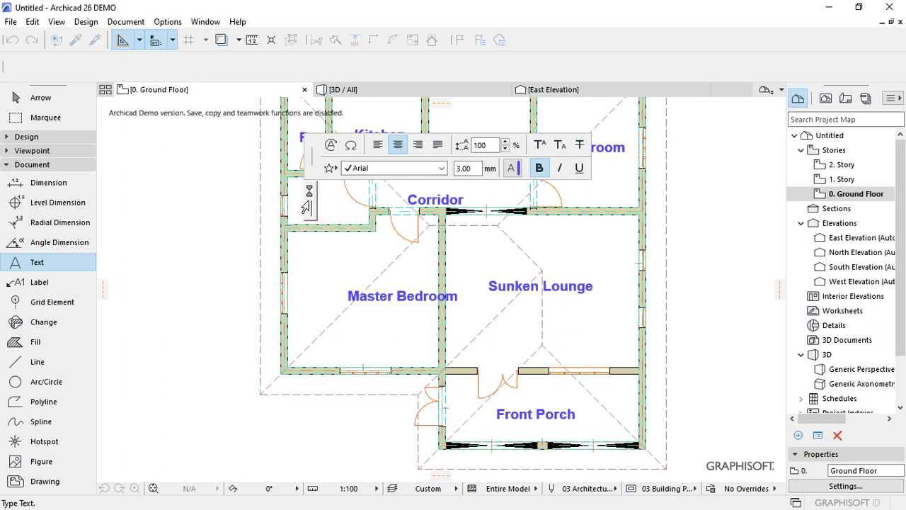
pyautogui.write('WC')
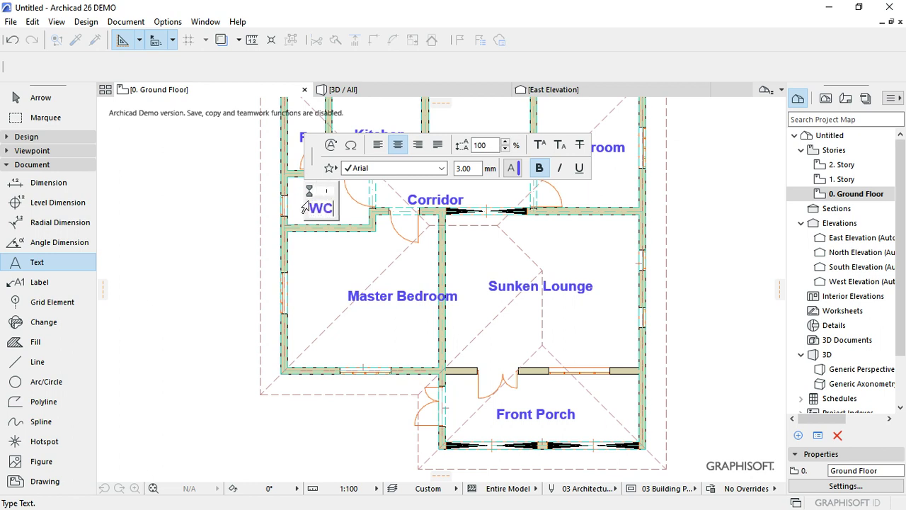
pyautogui.write('/Sh')
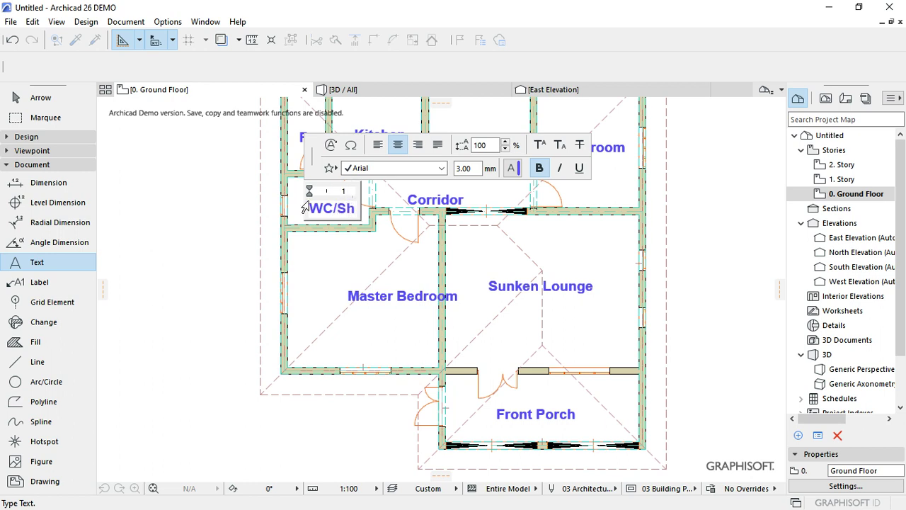
pyautogui.press('BackSpace')
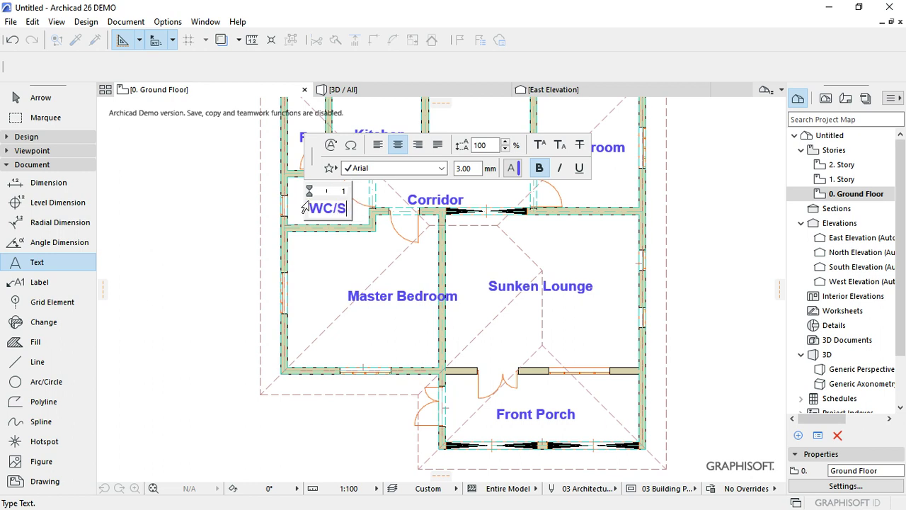
pyautogui.write('HH')
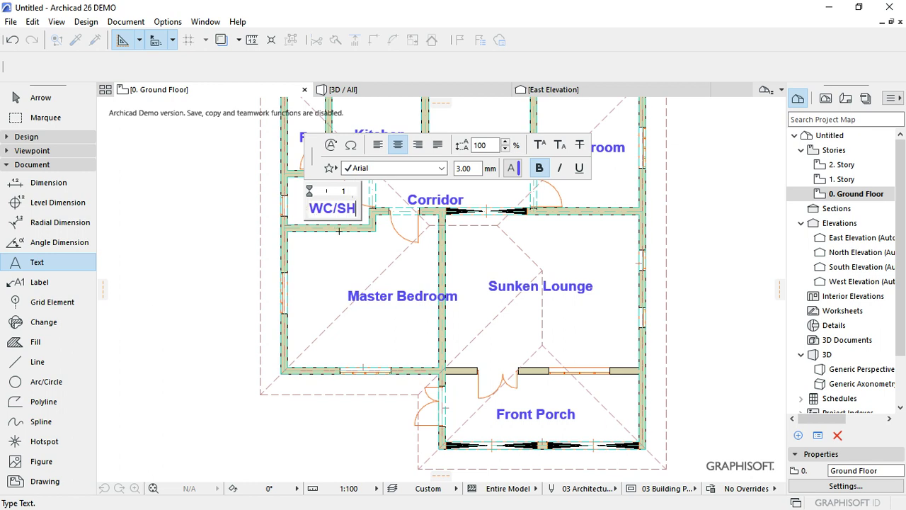
pyautogui.click(345, 250)
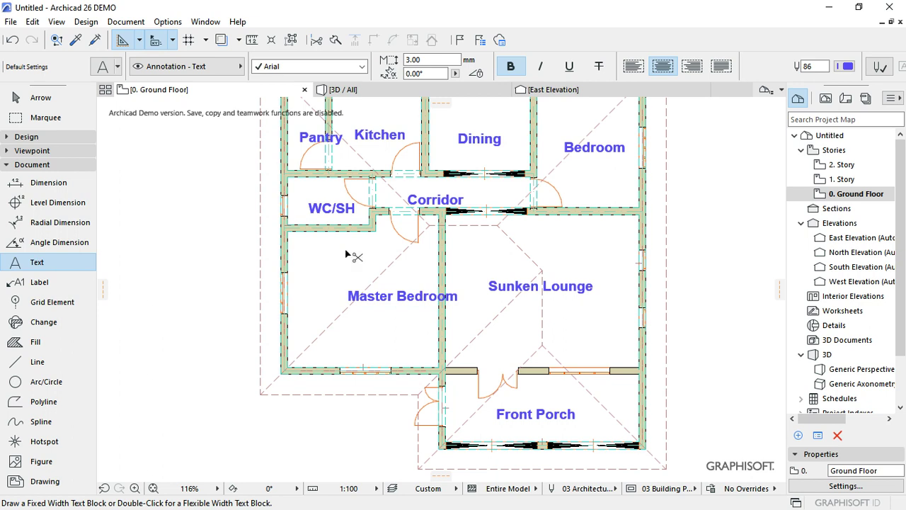
# Set all nine labels to black pen 1, regular Times New Roman, centre anchor, left-aligned.
pyautogui.hotkey('ctrl', 'a')
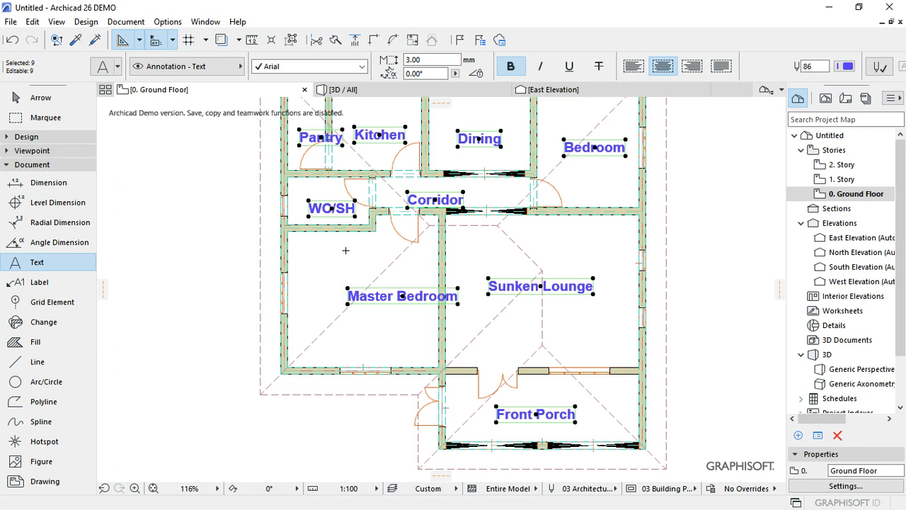
pyautogui.hotkey('ctrl', 't')
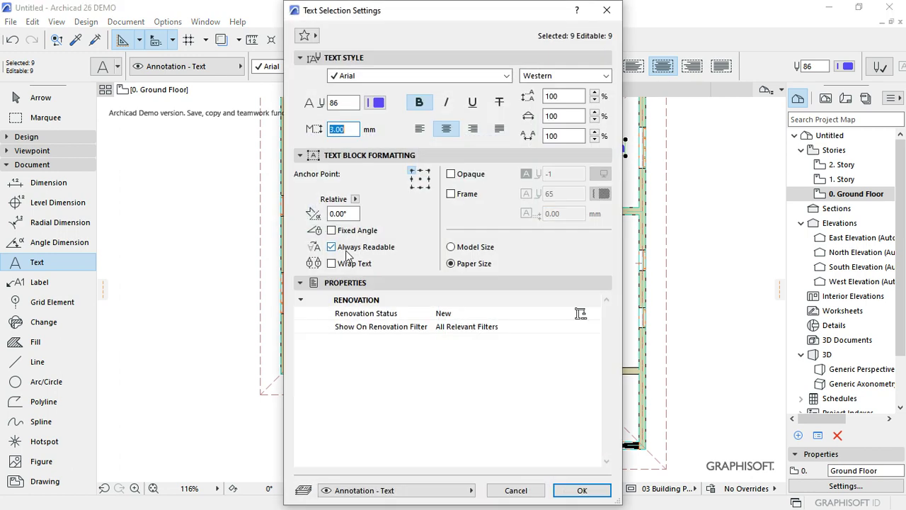
pyautogui.click(381, 104)
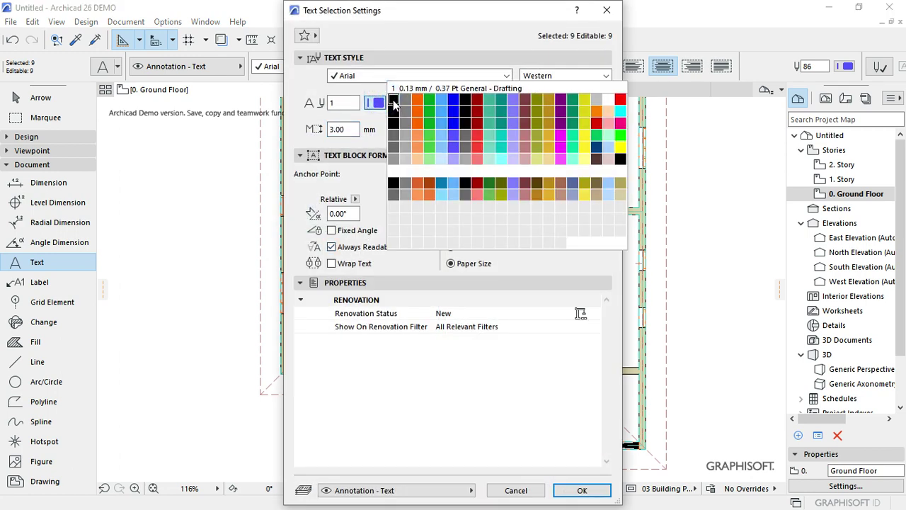
pyautogui.click(394, 103)
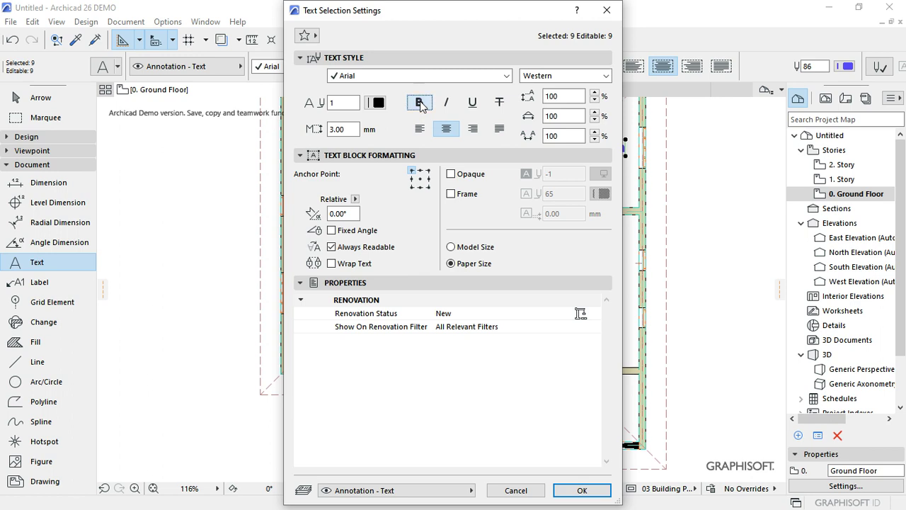
pyautogui.click(420, 104)
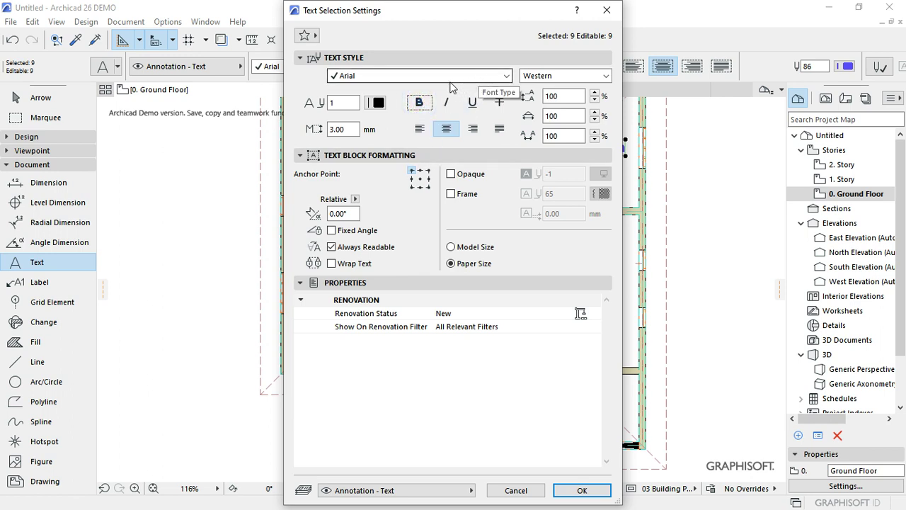
pyautogui.click(507, 76)
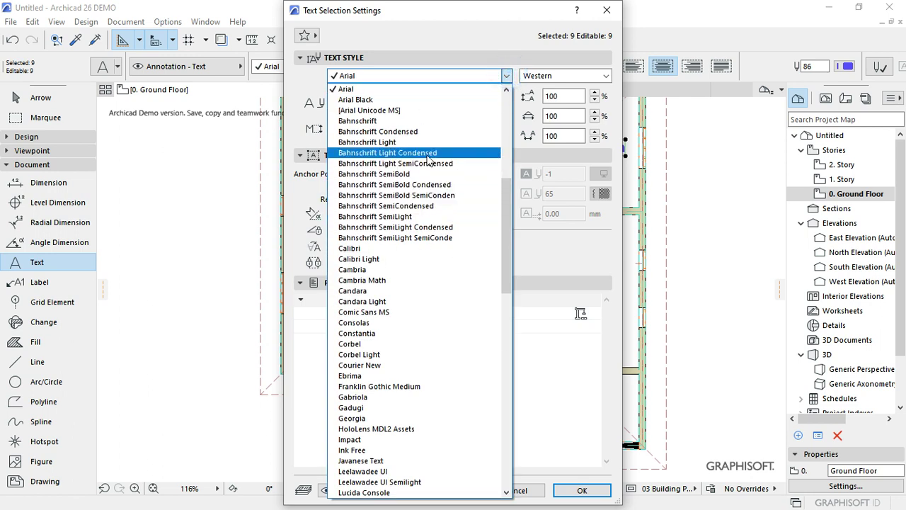
pyautogui.scroll(-19, 427, 163)
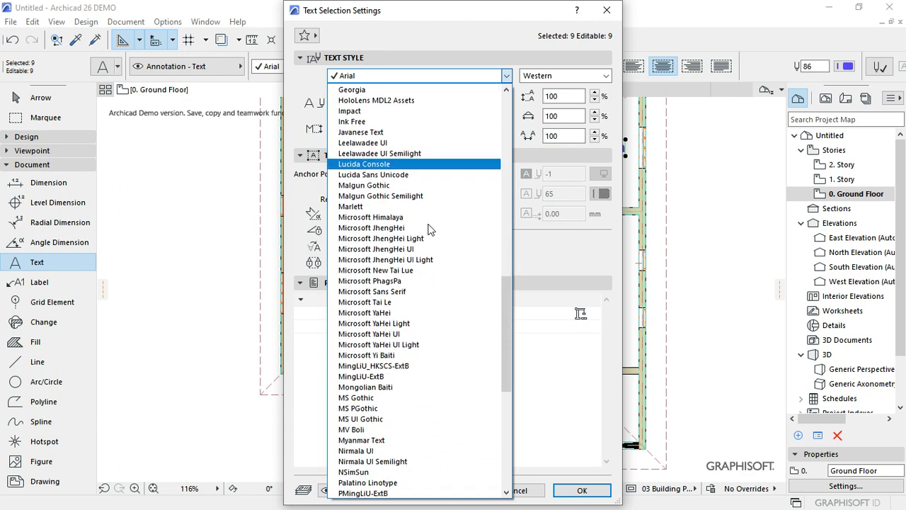
pyautogui.scroll(-3, 428, 241)
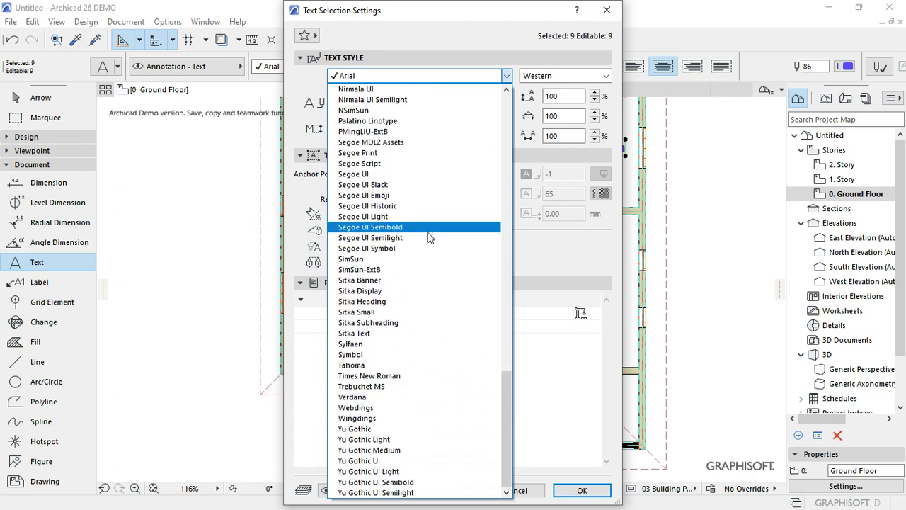
pyautogui.click(422, 375)
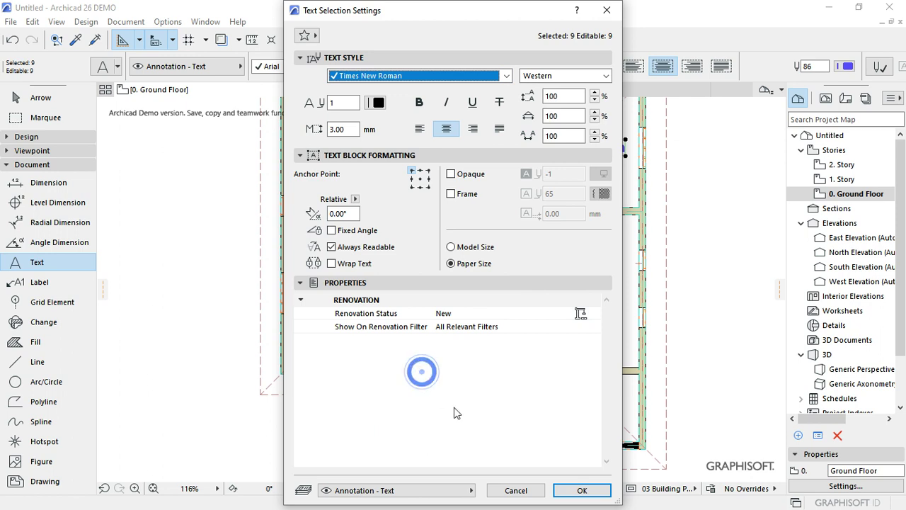
pyautogui.click(420, 178)
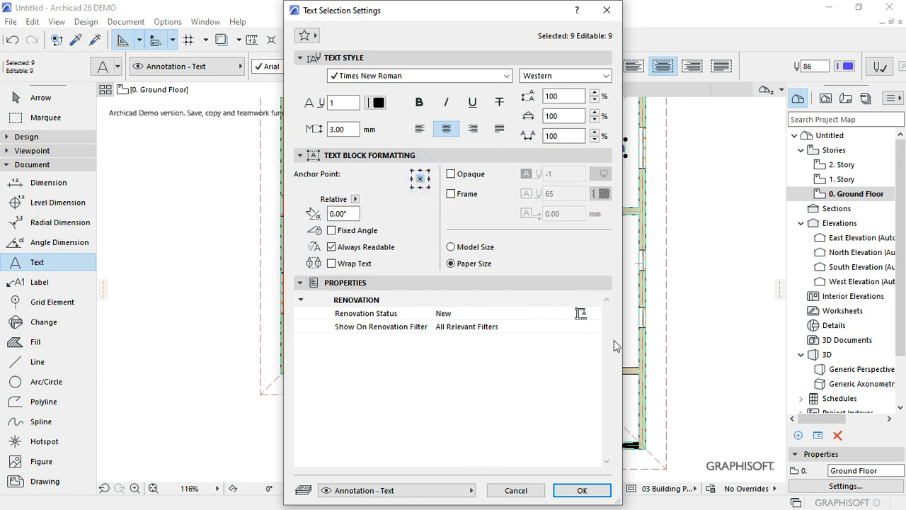
pyautogui.click(419, 129)
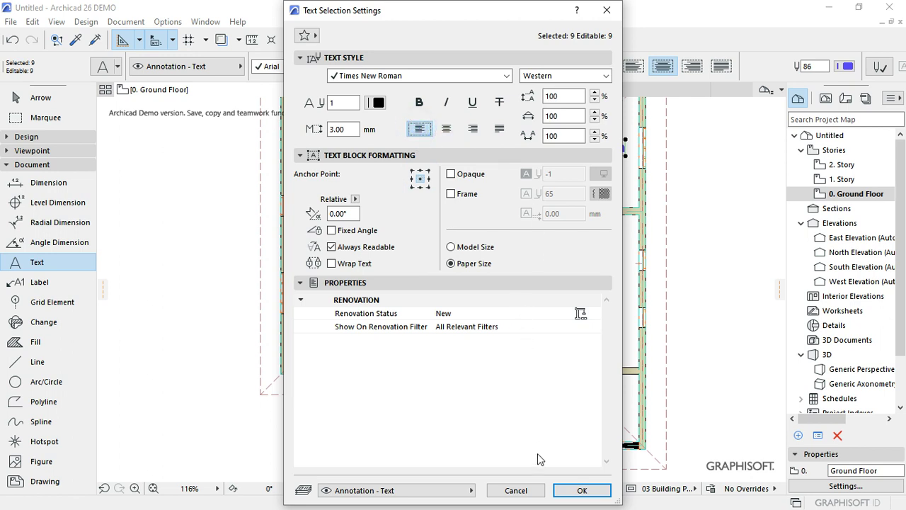
pyautogui.click(580, 489)
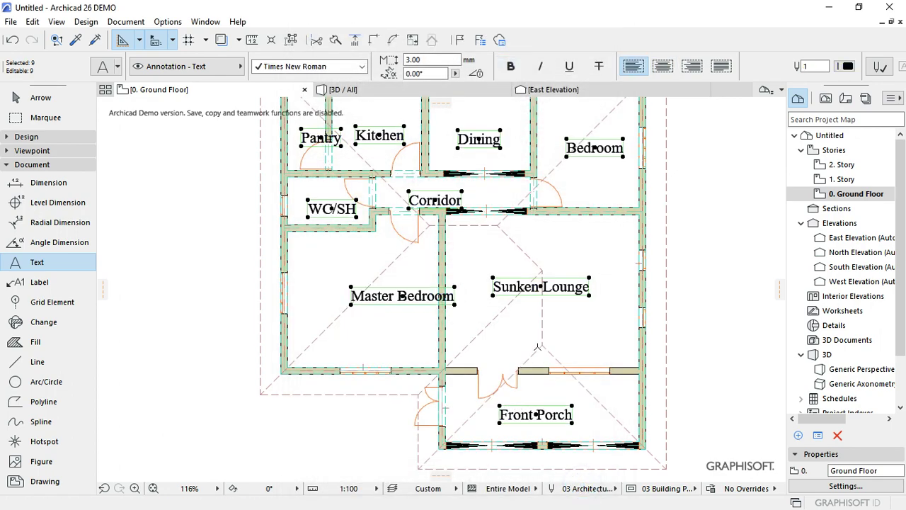
# Move the Master Bedroom label nearer the centre of its room.
pyautogui.scroll(2, 541, 335)
pyautogui.scroll(-4, 541, 334)
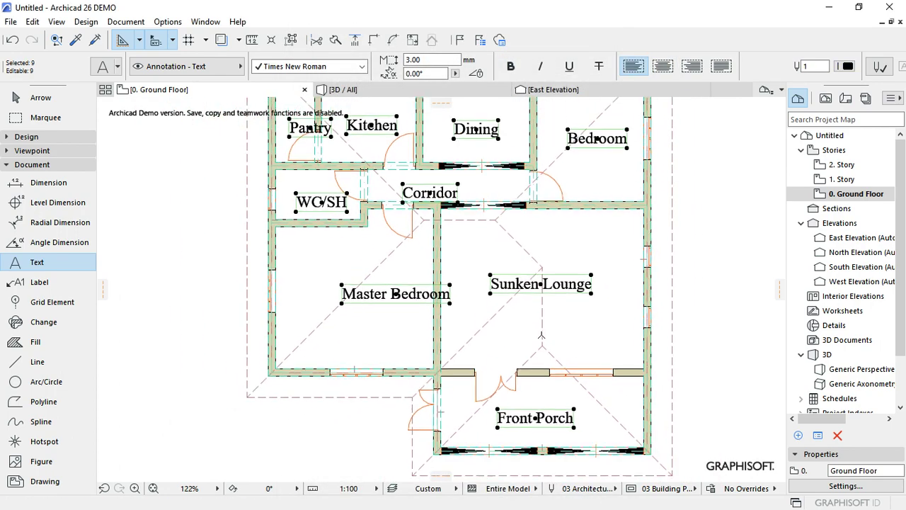
pyautogui.press('Escape')
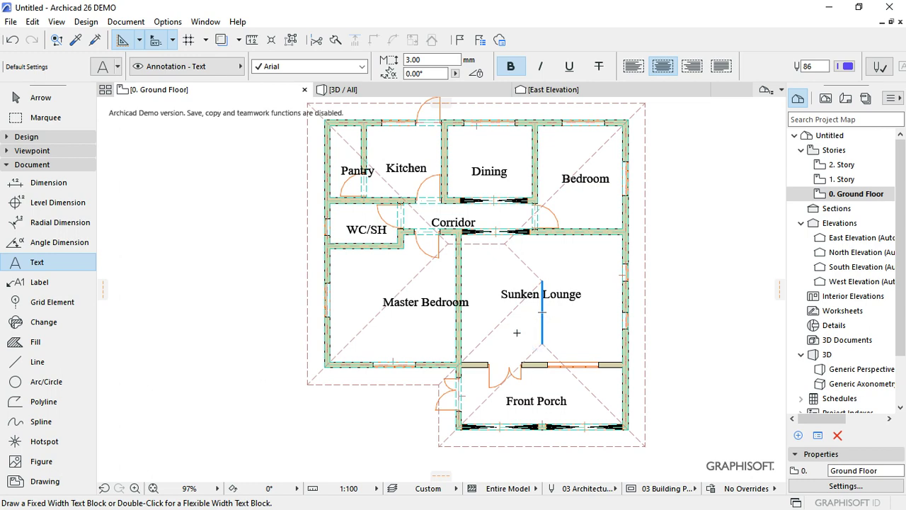
pyautogui.scroll(3, 431, 298)
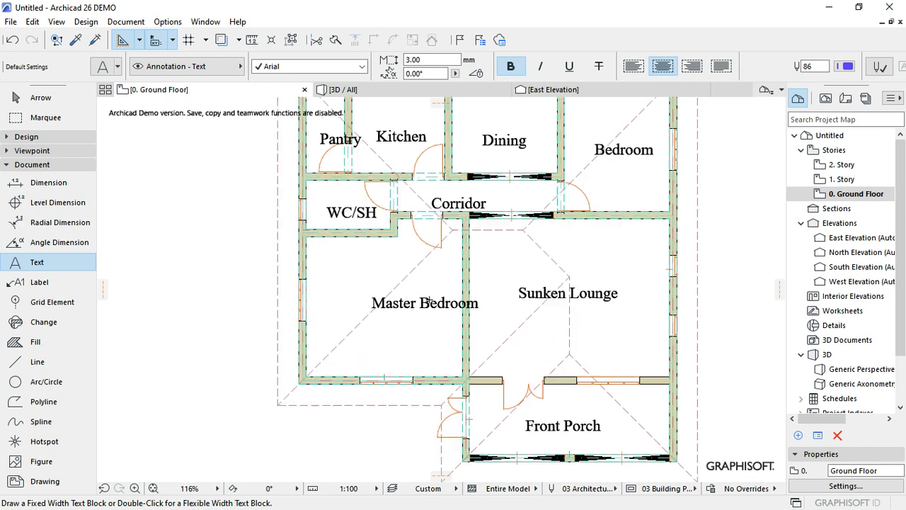
pyautogui.press('Escape')
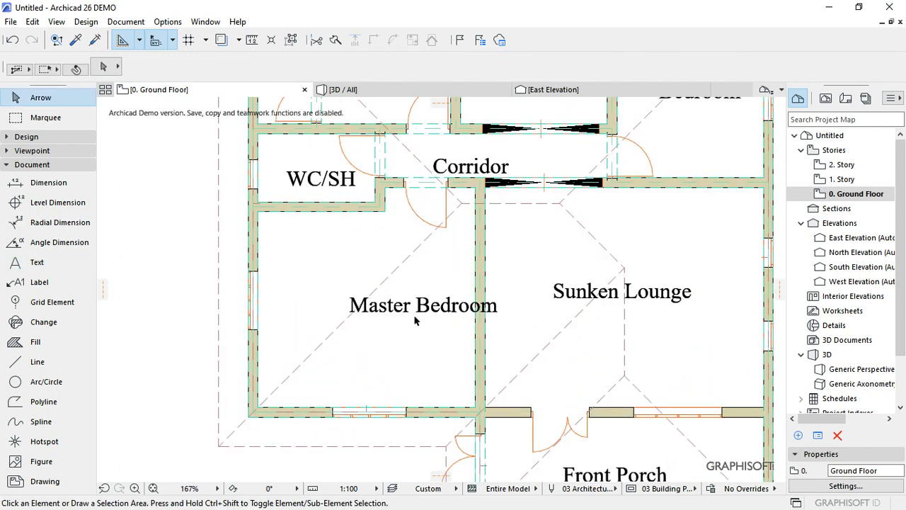
pyautogui.click(345, 299)
pyautogui.click(421, 305)
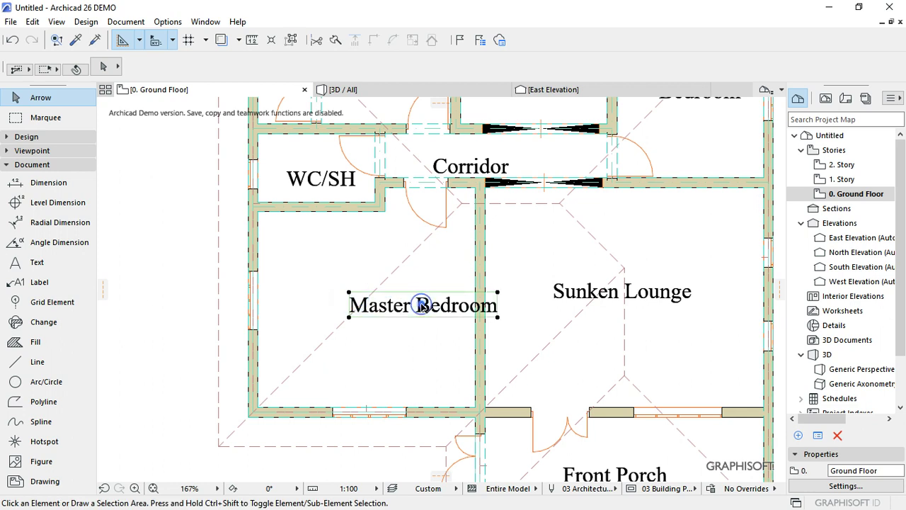
pyautogui.click(421, 307)
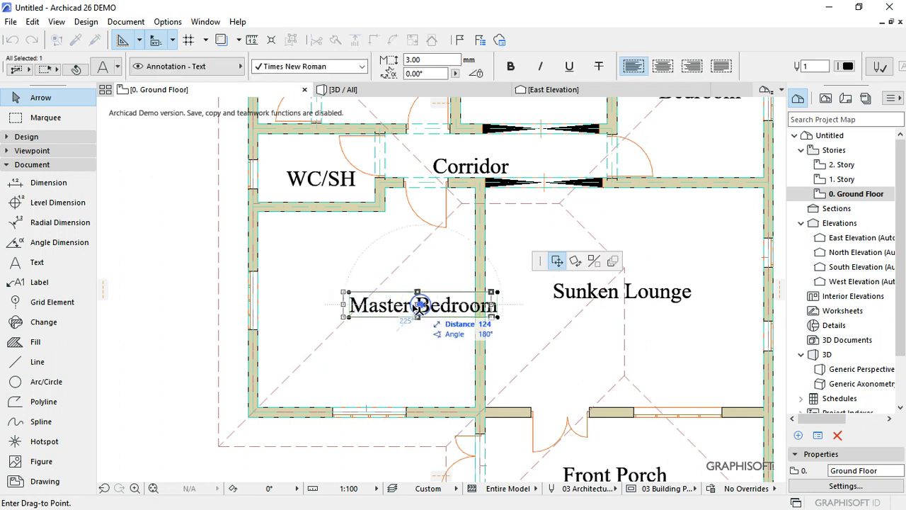
pyautogui.click(376, 298)
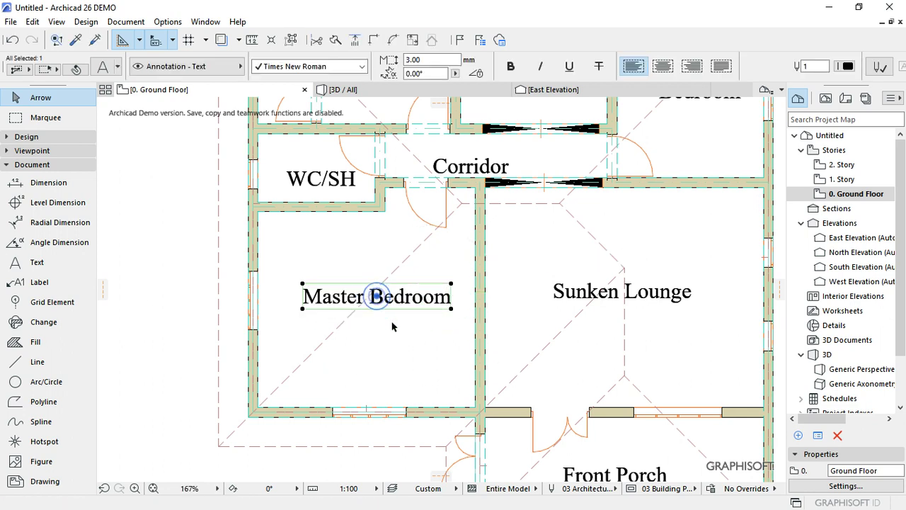
pyautogui.click(395, 359)
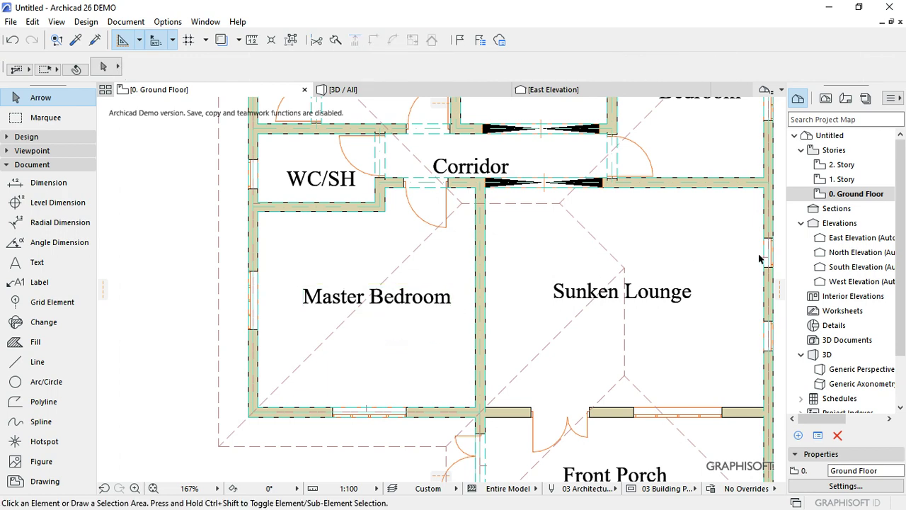
# Centre the Corridor label and shift the WC/SH label higher in its room.
pyautogui.scroll(-3, 717, 264)
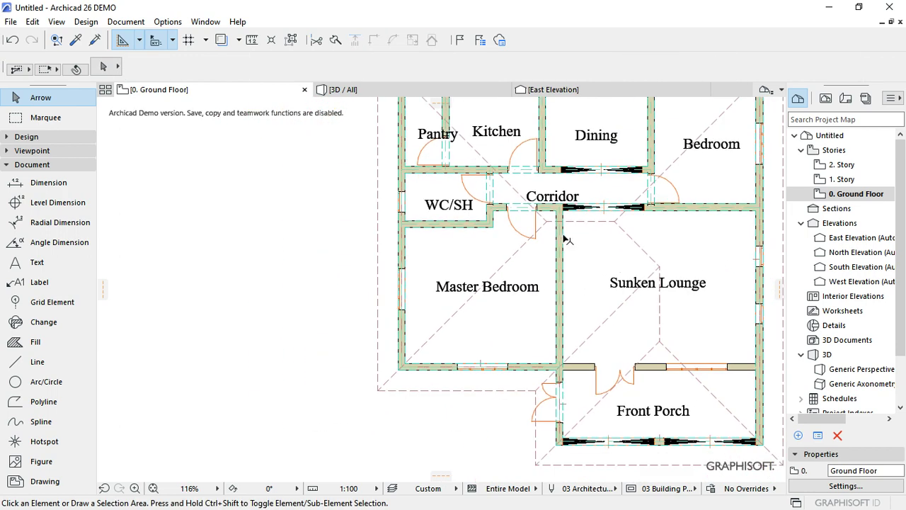
pyautogui.scroll(4, 525, 202)
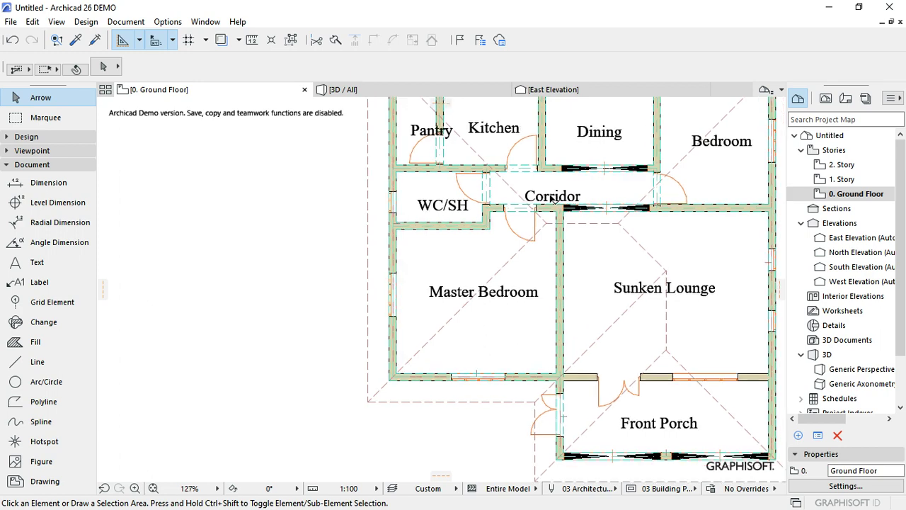
pyautogui.click(558, 198)
pyautogui.click(558, 198)
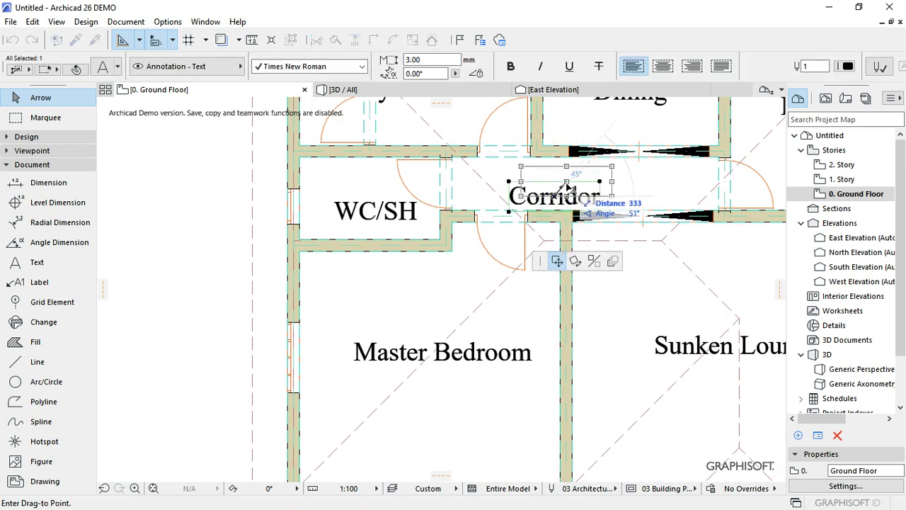
pyautogui.click(567, 183)
pyautogui.click(380, 215)
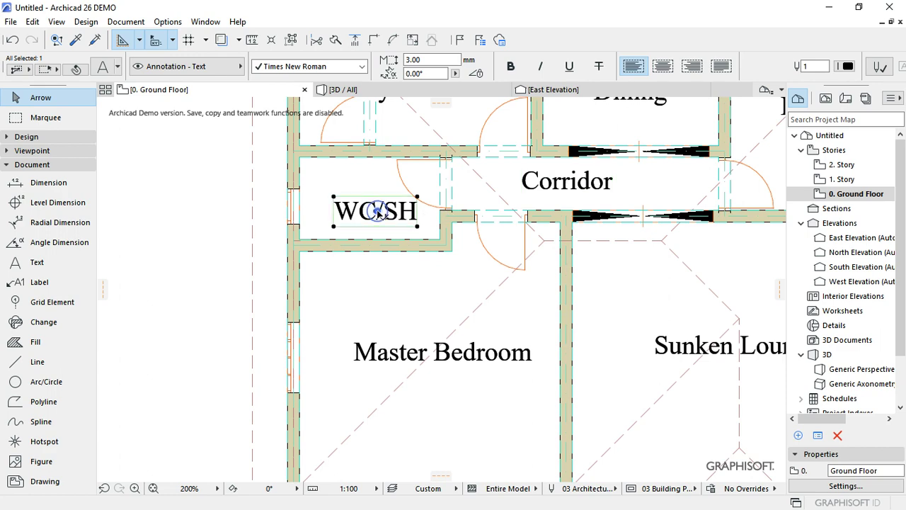
pyautogui.click(378, 216)
pyautogui.click(381, 200)
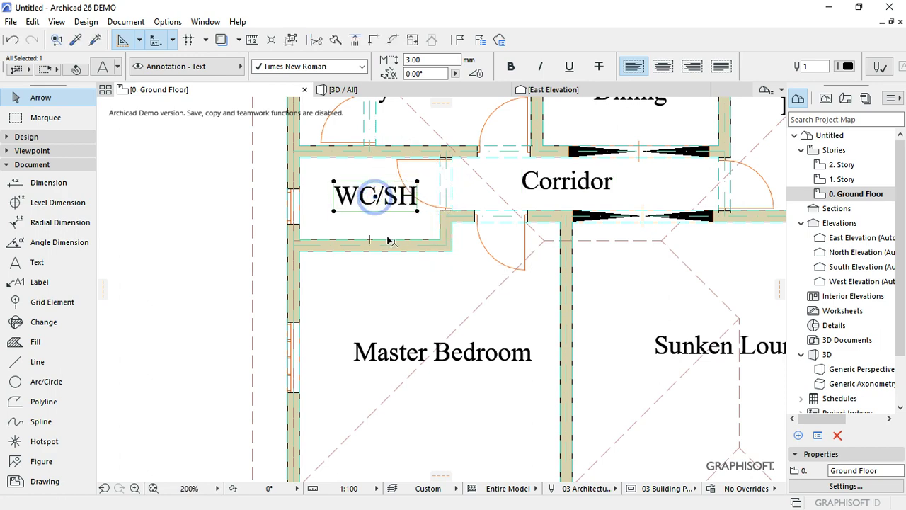
pyautogui.scroll(-3, 382, 226)
pyautogui.click(394, 258)
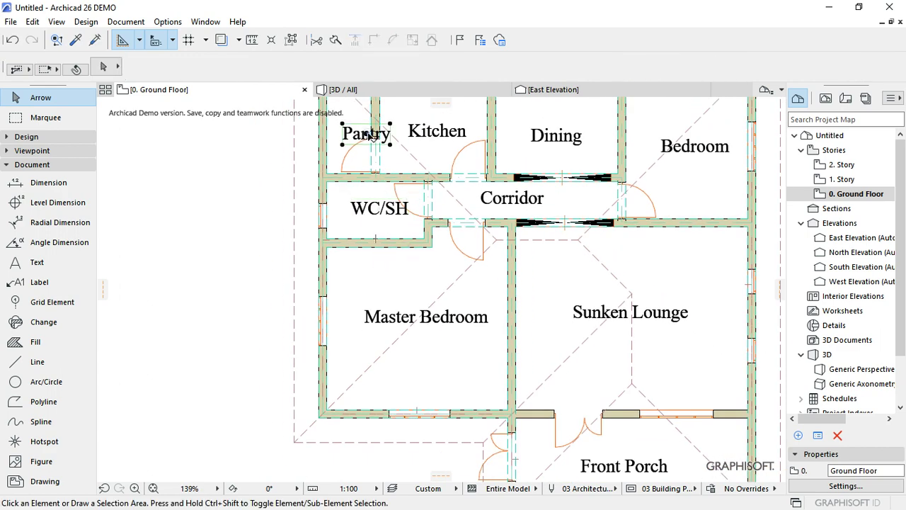
# Rotate the Pantry label 90° so it reads vertically.
pyautogui.click(365, 136)
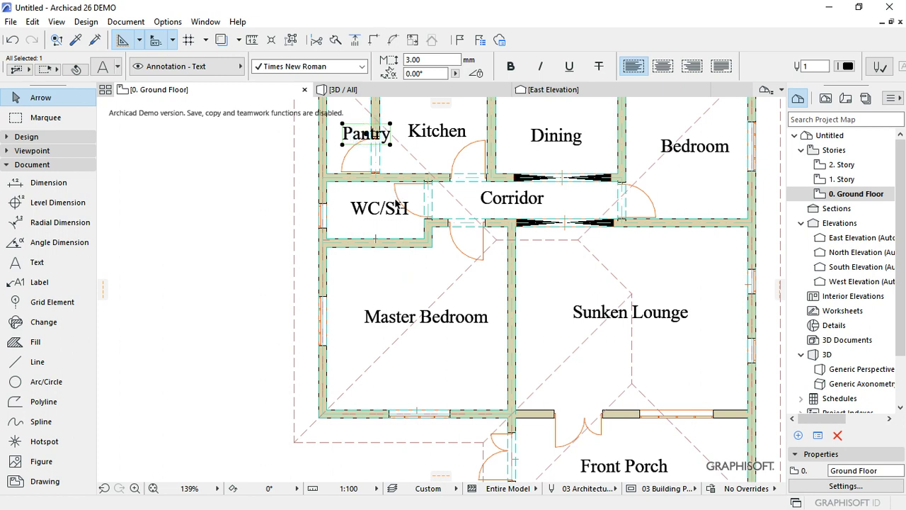
pyautogui.hotkey('ctrl', 'e')
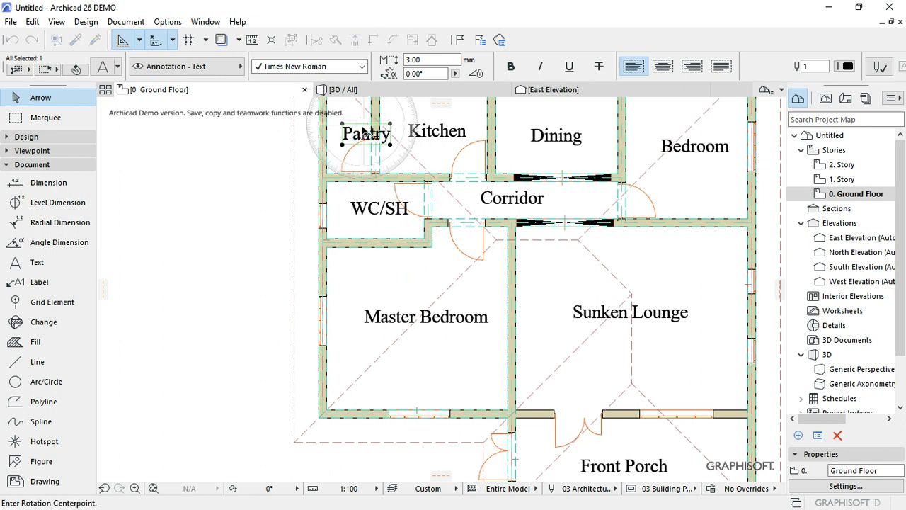
pyautogui.click(367, 138)
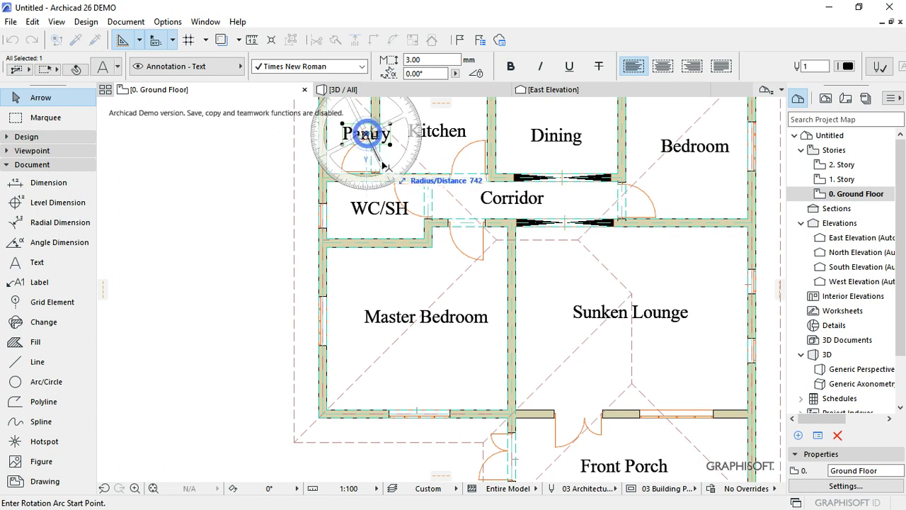
pyautogui.click(415, 140)
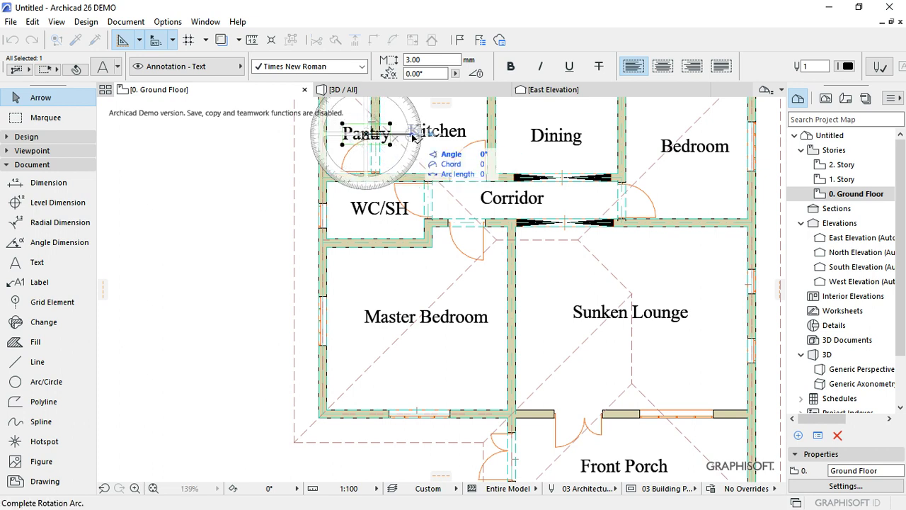
pyautogui.click(368, 114)
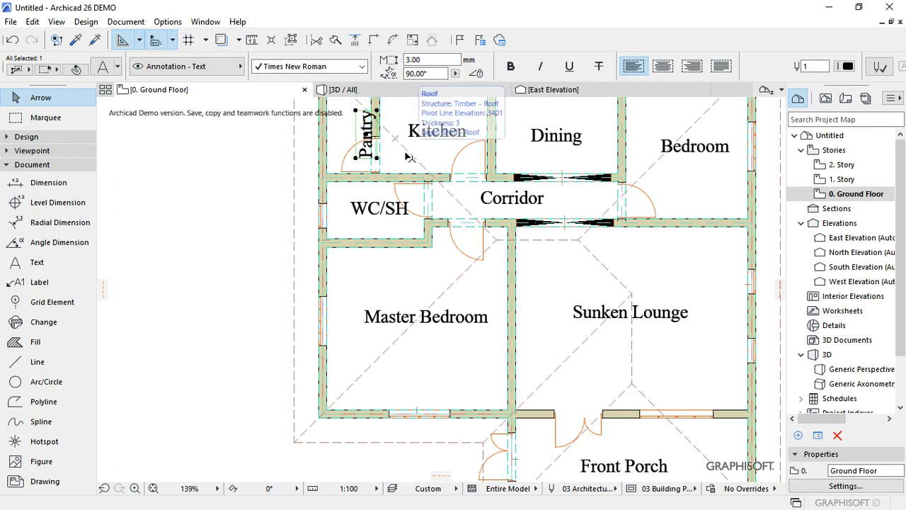
# Move the vertical Pantry label inside the narrow pantry.
pyautogui.scroll(2, 373, 144)
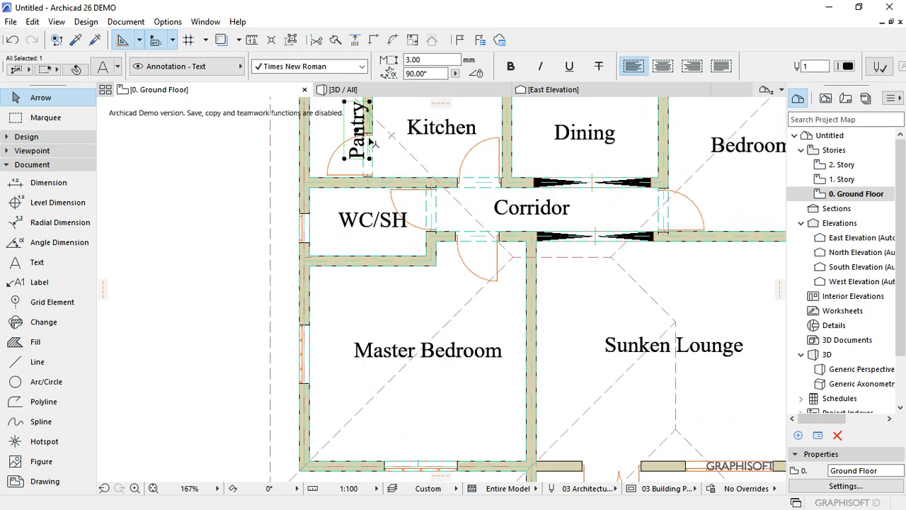
pyautogui.scroll(2, 381, 136)
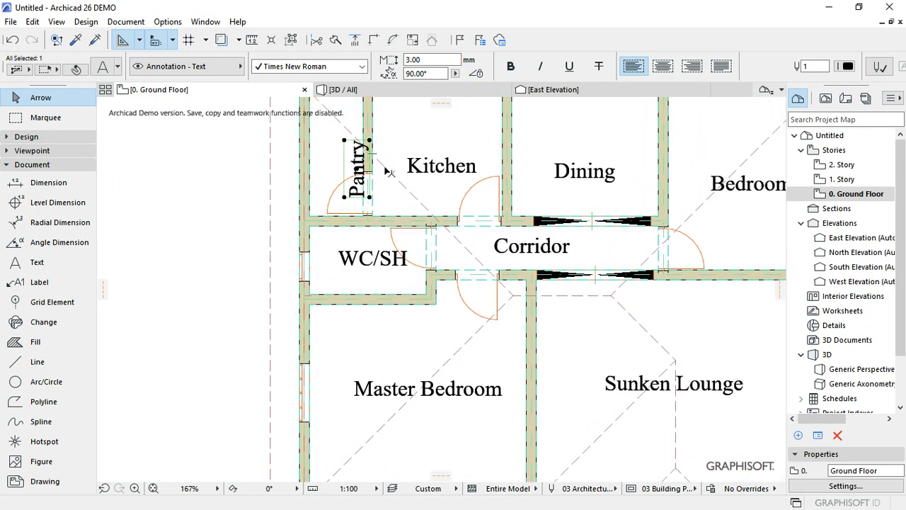
pyautogui.moveTo(380, 174); pyautogui.dragTo(315, 171, button='middle')
pyautogui.scroll(3, 277, 170)
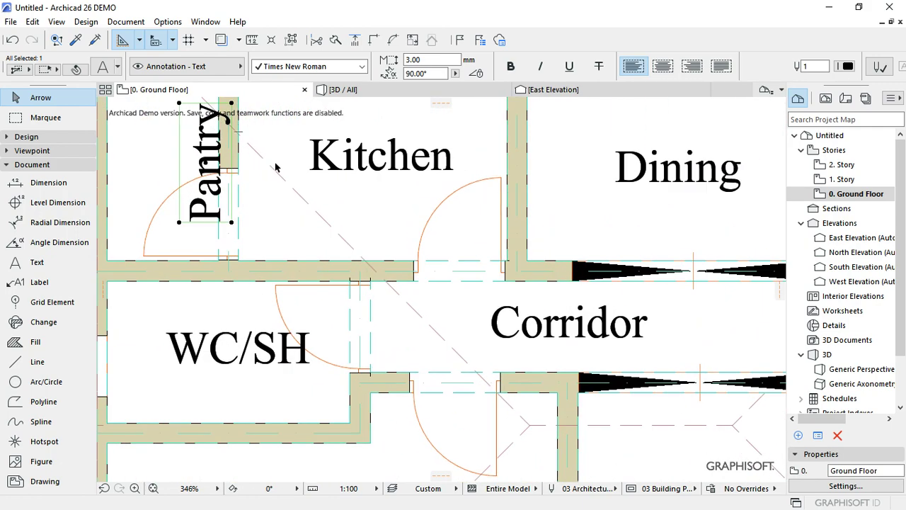
pyautogui.scroll(-3, 277, 170)
pyautogui.hscroll(2, 277, 170)
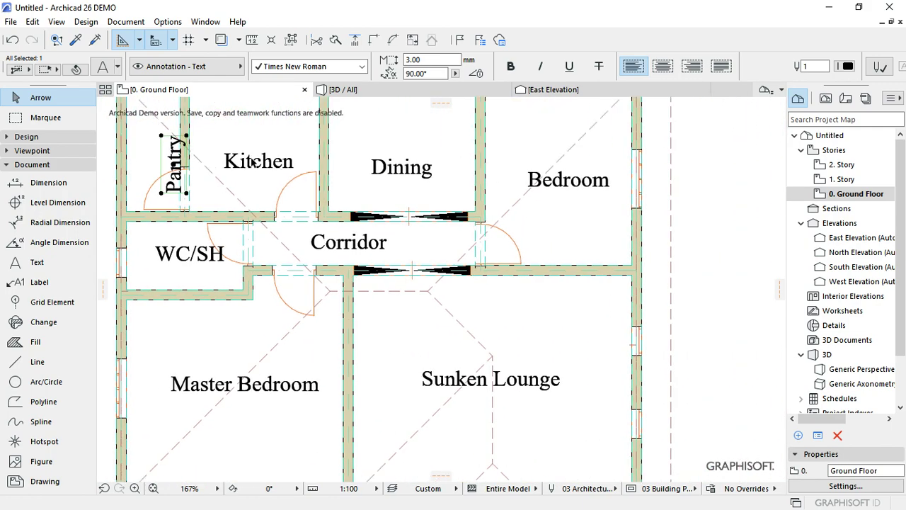
pyautogui.hscroll(-2, 254, 161)
pyautogui.click(245, 165)
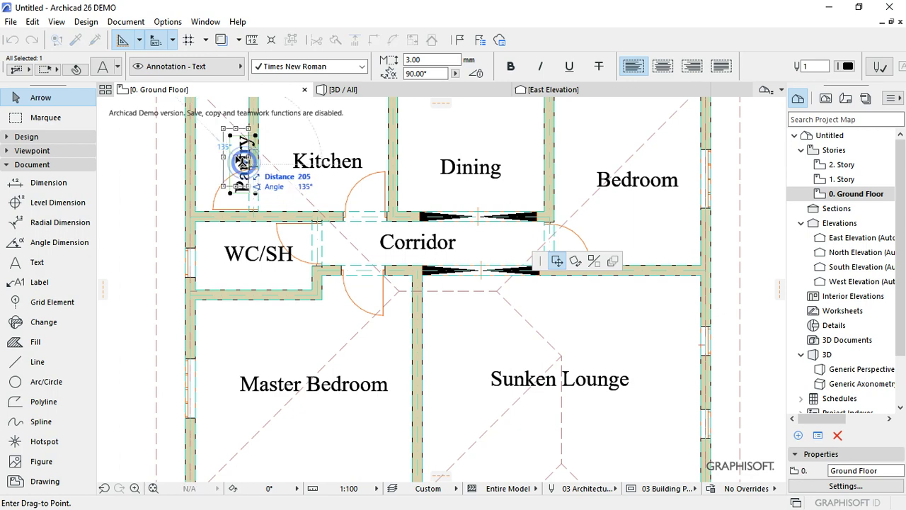
pyautogui.click(232, 154)
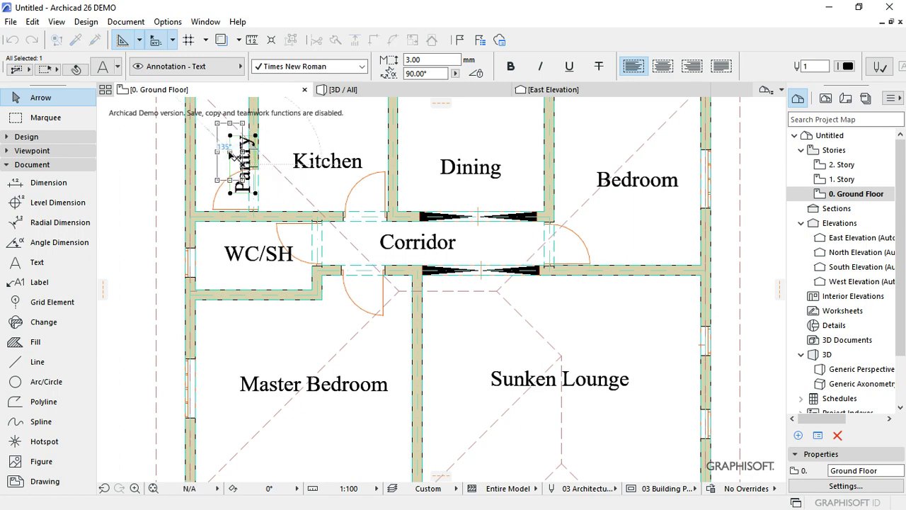
pyautogui.click(256, 235)
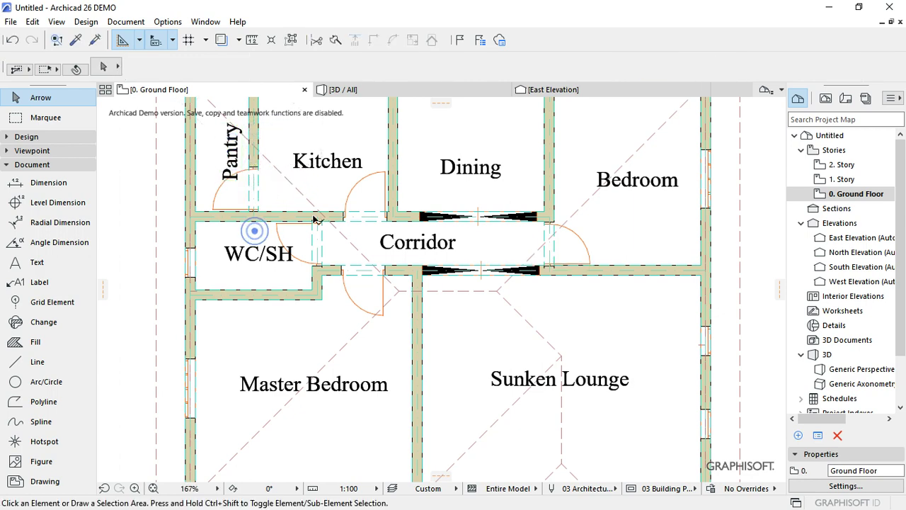
# Zoom out to show the entire ground-floor plan with all nine room labels.
pyautogui.scroll(-5, 256, 235)
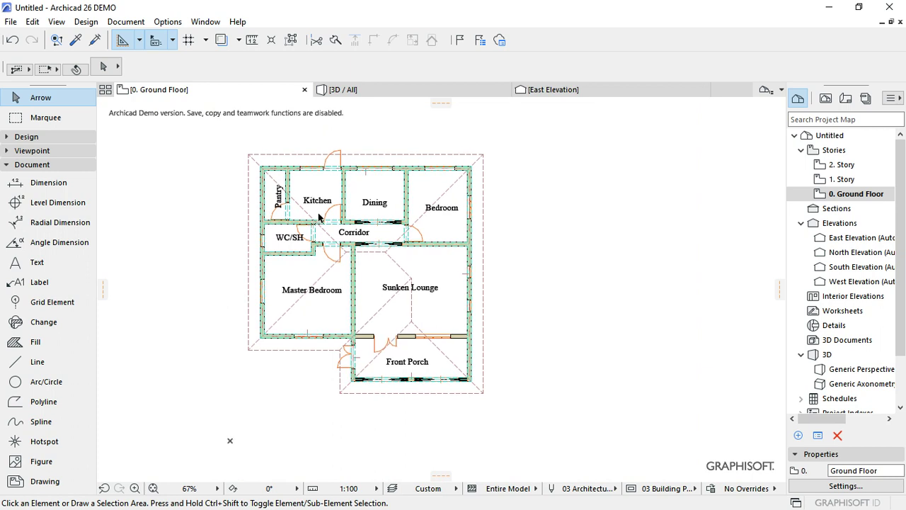